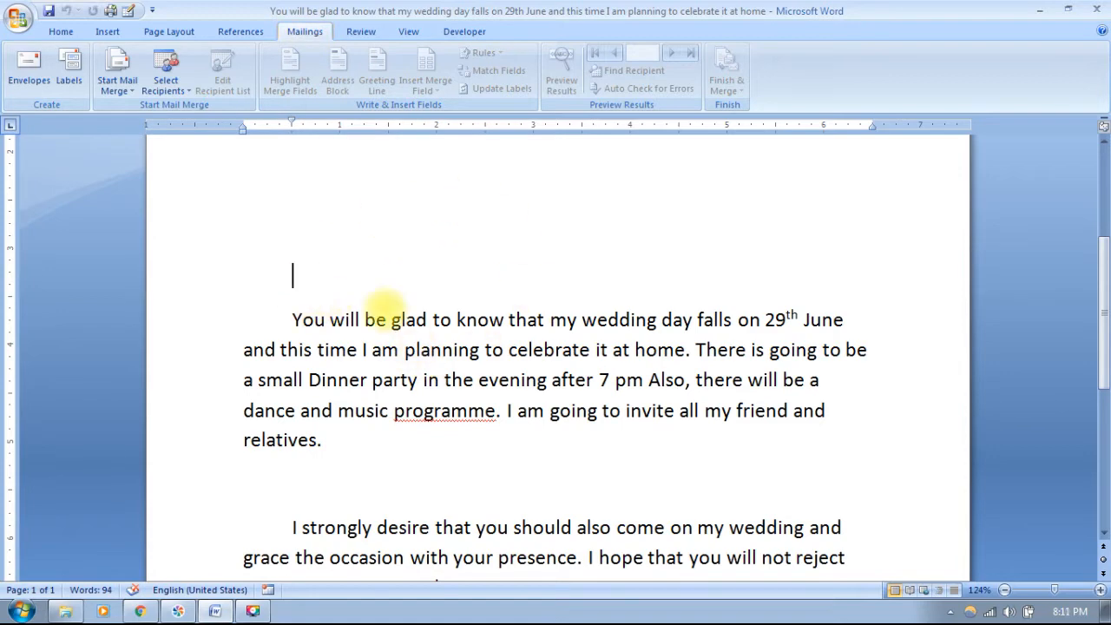
- Minimize the Word letter and open the Address database from the desktop
scroll(434, 380, up, 1)
scroll(396, 372, down, 2)
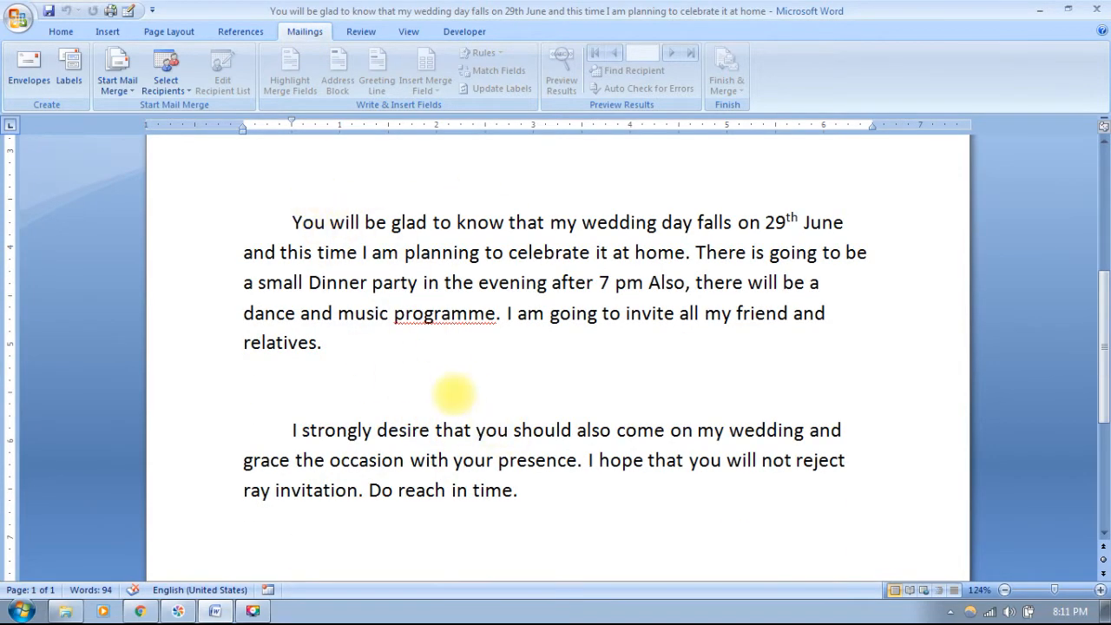
scroll(454, 393, up, 3)
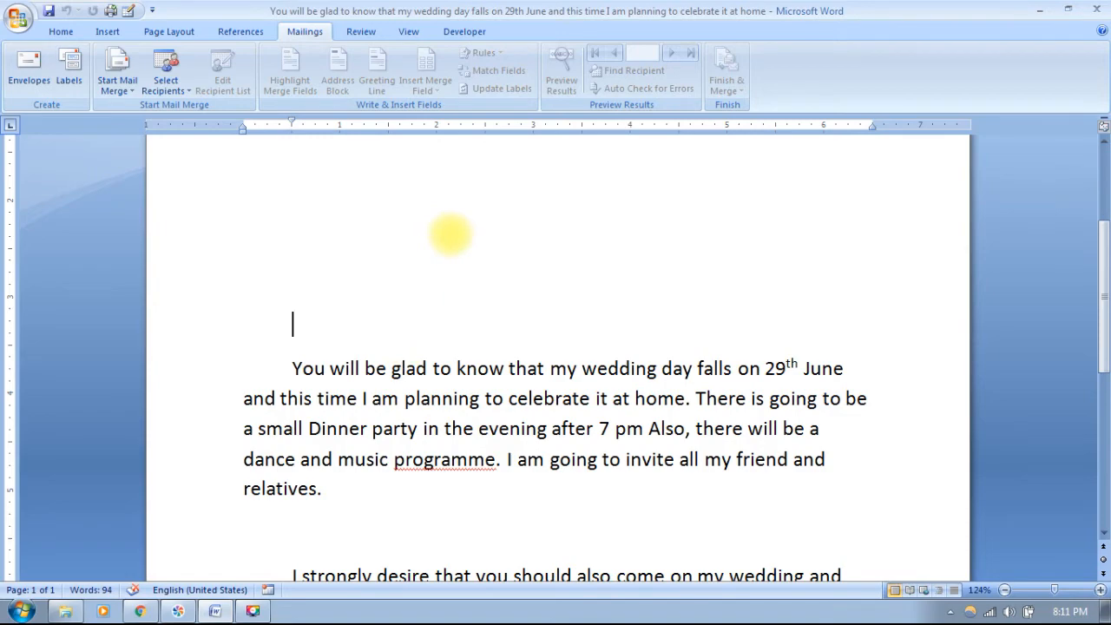
scroll(489, 411, down, 8)
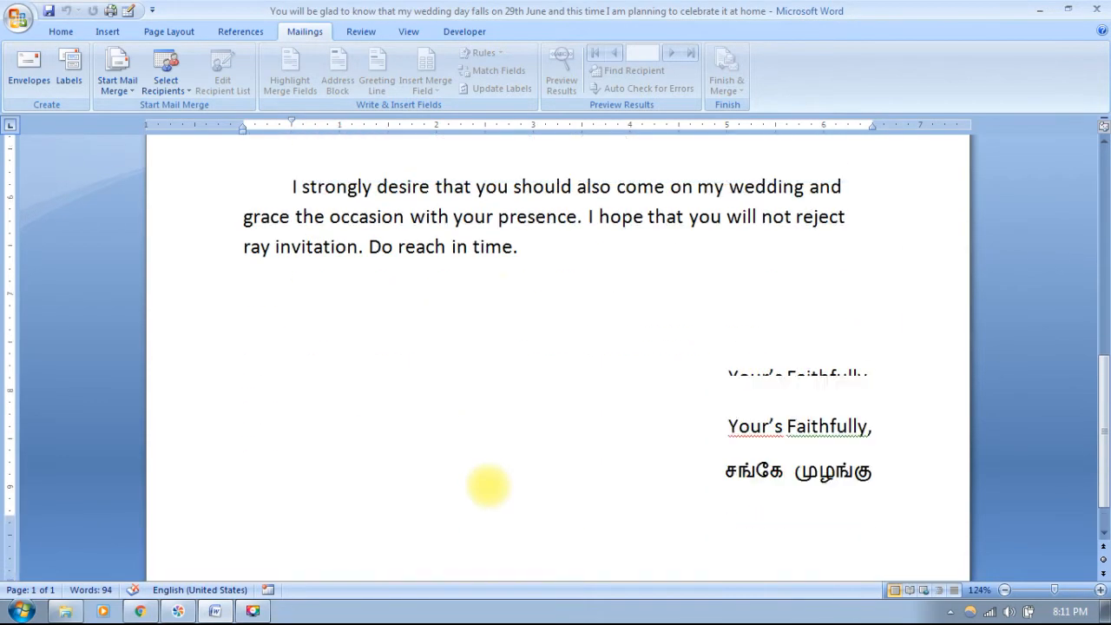
scroll(489, 486, up, 8)
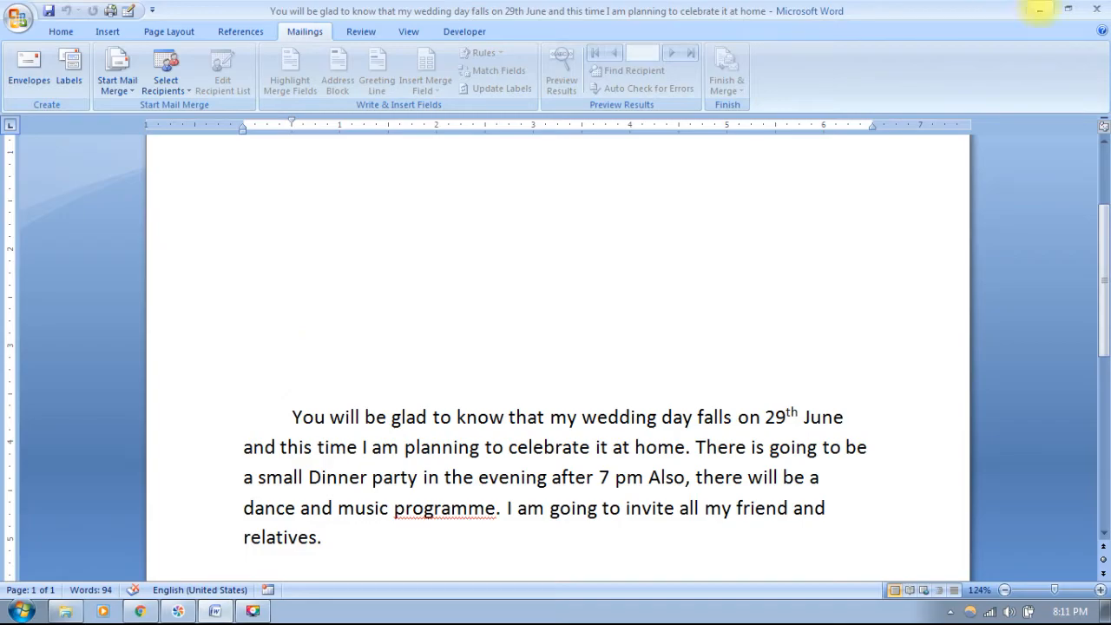
click(1039, 11)
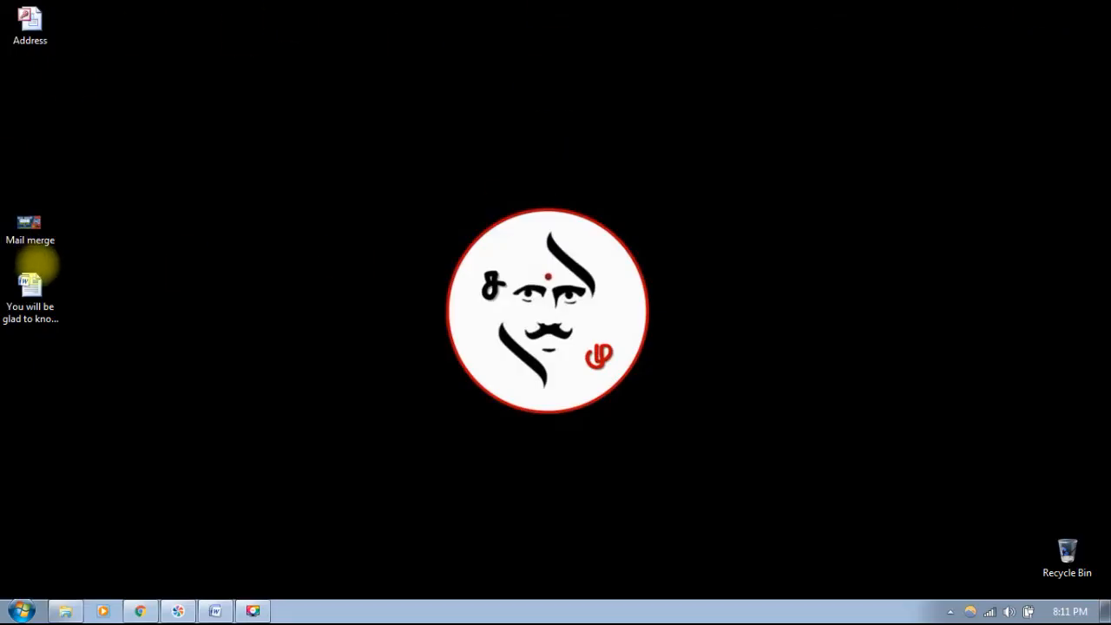
double_click(29, 24)
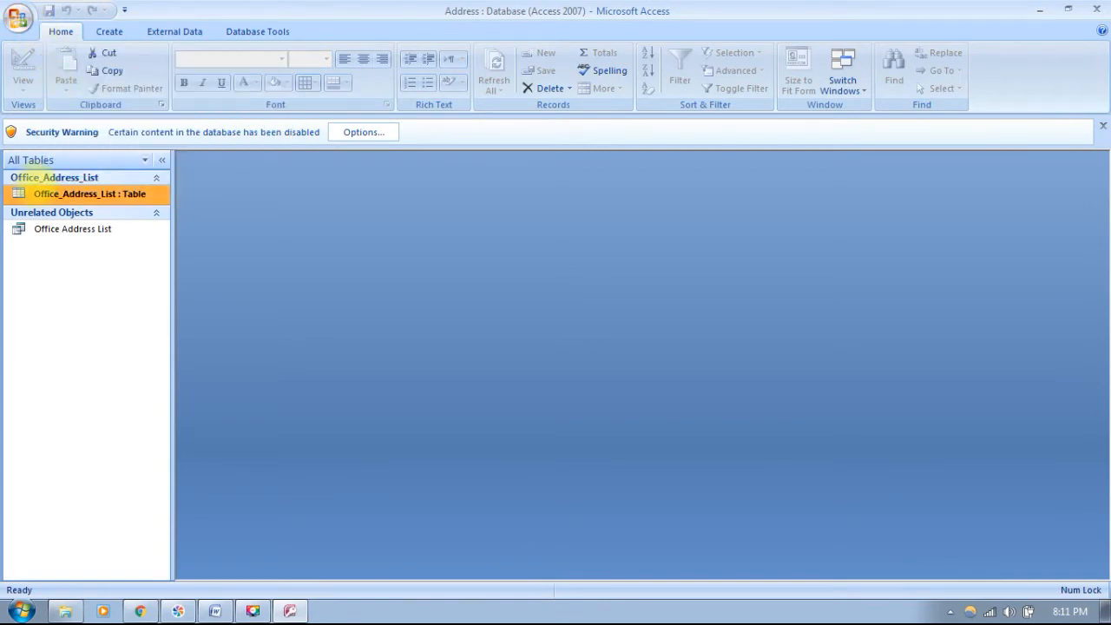
- Browse the Office_Address_List table's 10 recipient records in Datasheet View, then minimize Access
double_click(34, 184)
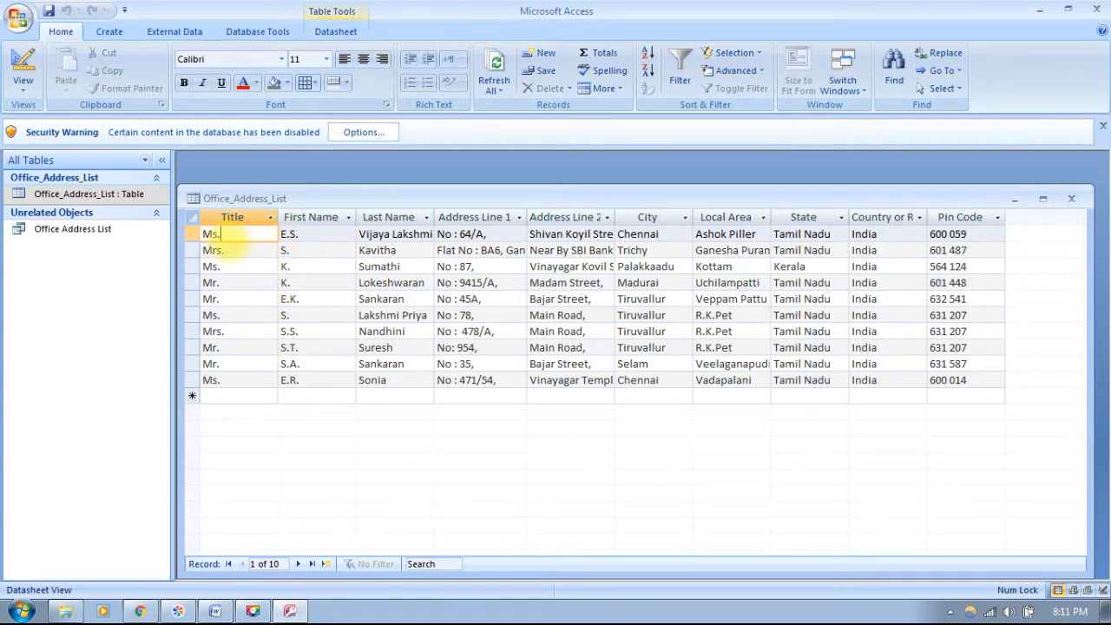
click(373, 264)
key(Tab)
key(Tab)
key(Tab)
key(Tab)
key(Tab)
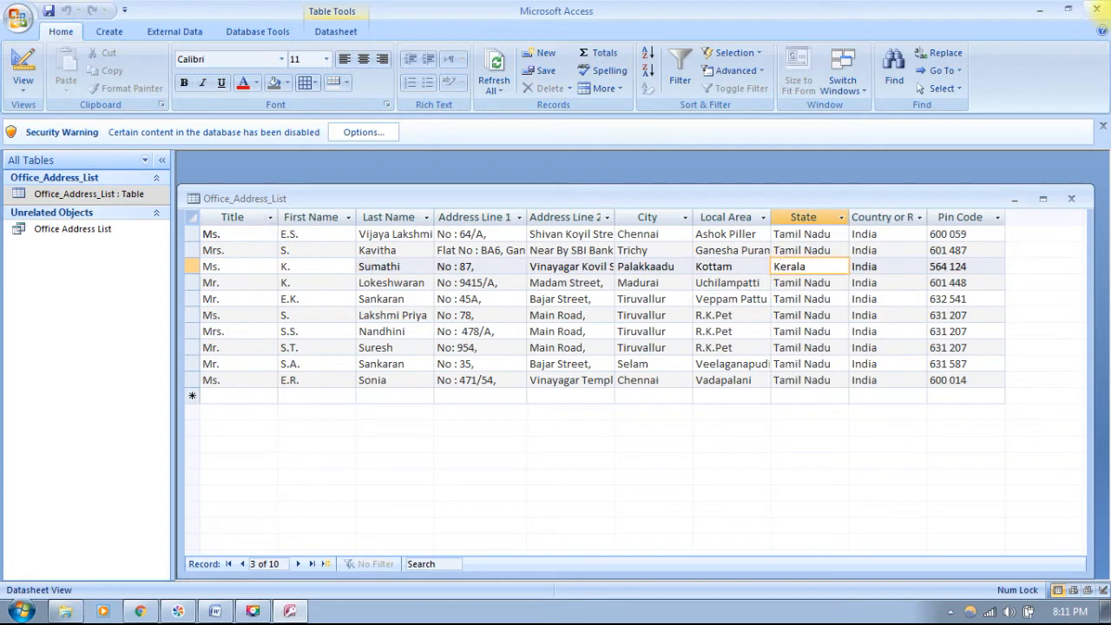
click(1041, 9)
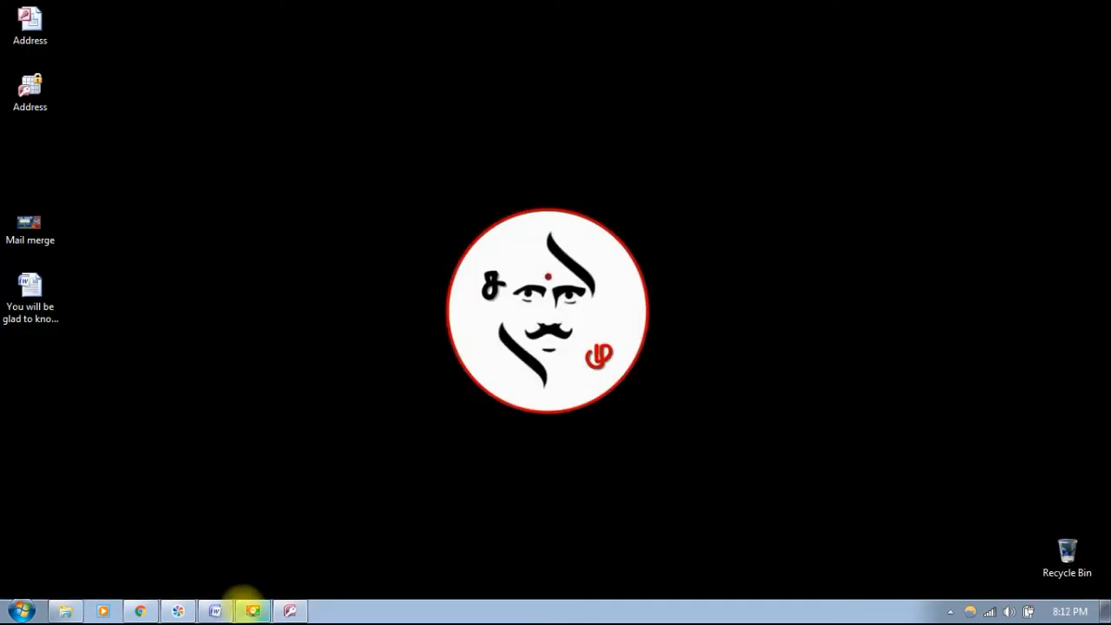
- Return to the letter and place the insertion point in the blank area above the body
click(216, 611)
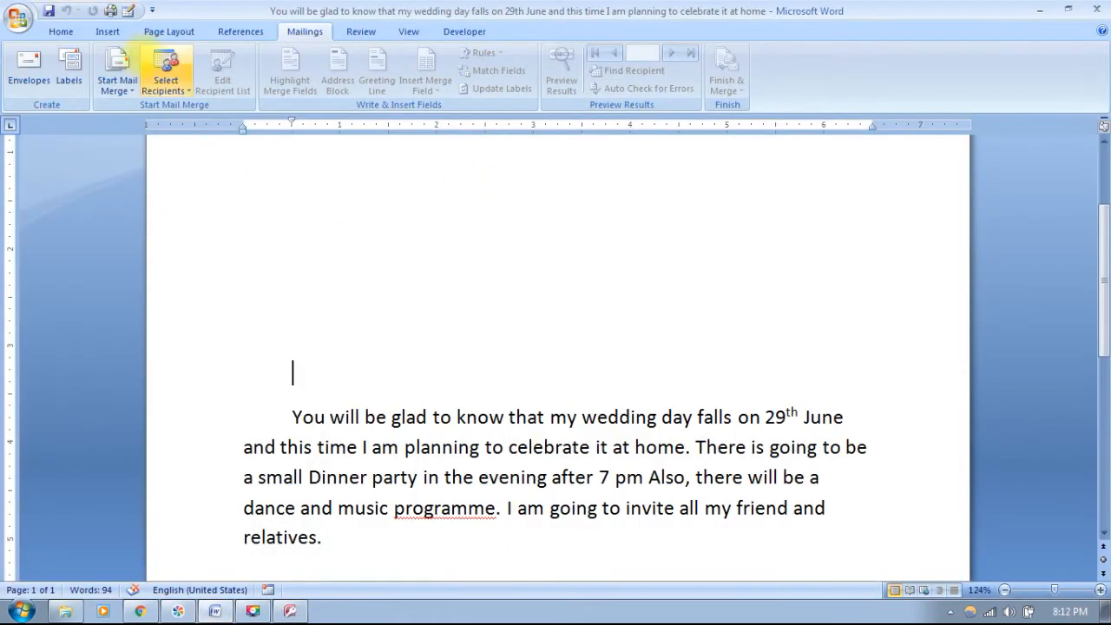
scroll(407, 399, up, 4)
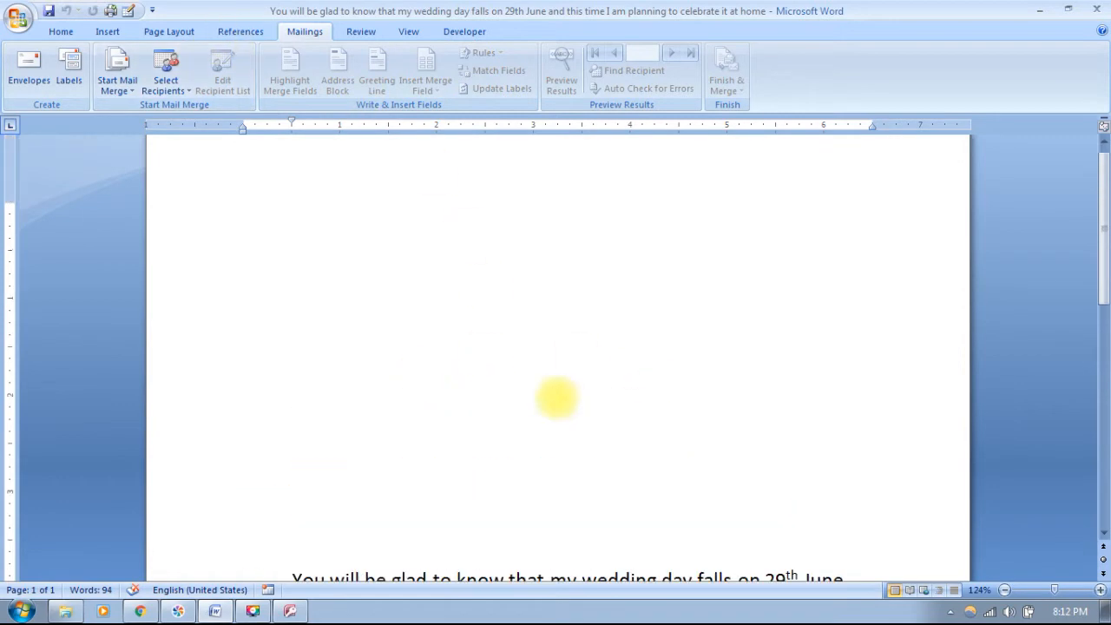
drag(297, 382, 303, 495)
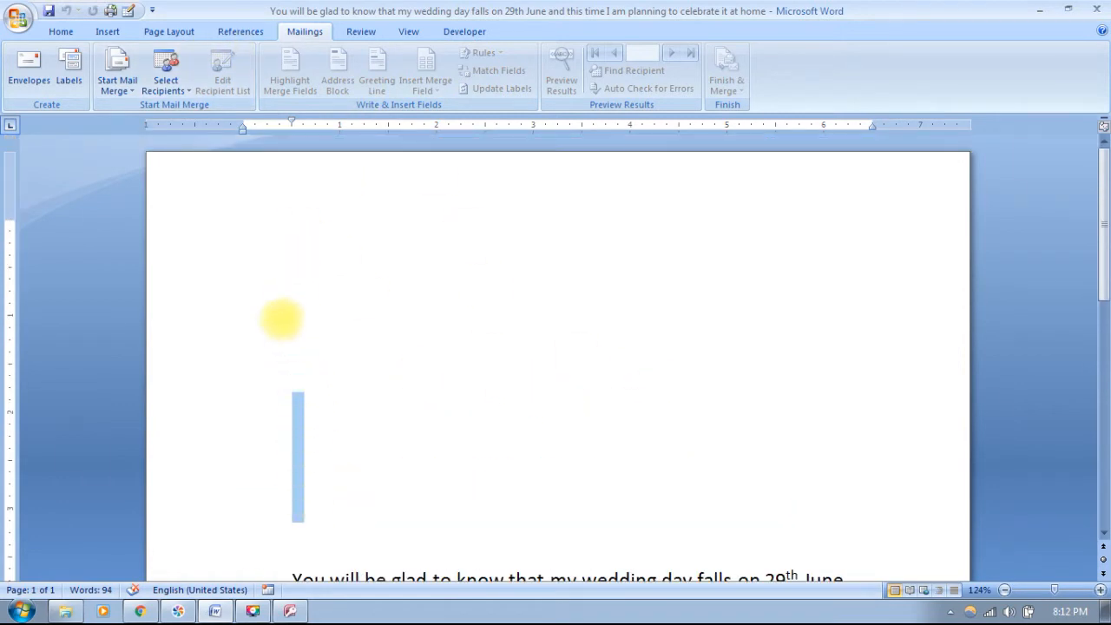
click(295, 317)
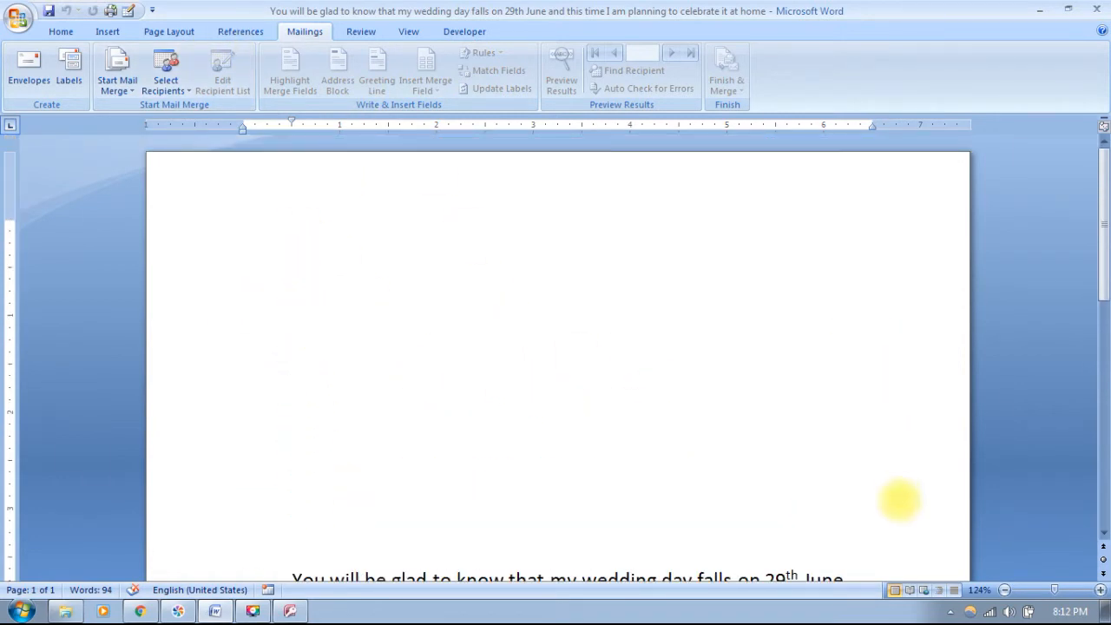
click(853, 266)
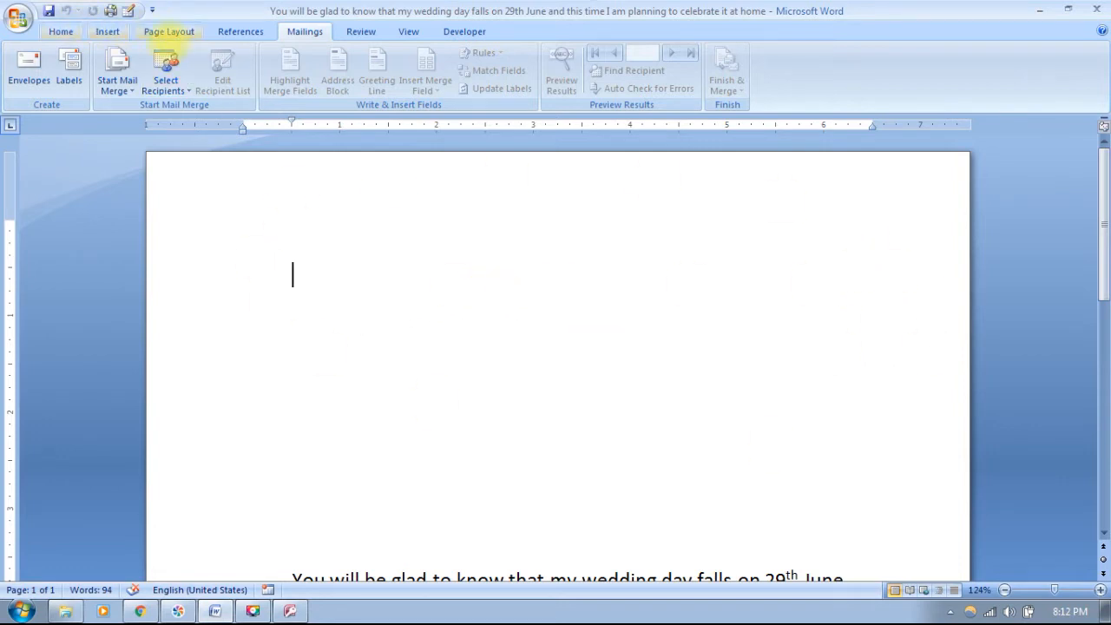
- Add a right-aligned 'date : 10-03-2021' line at the top of the letter
click(59, 31)
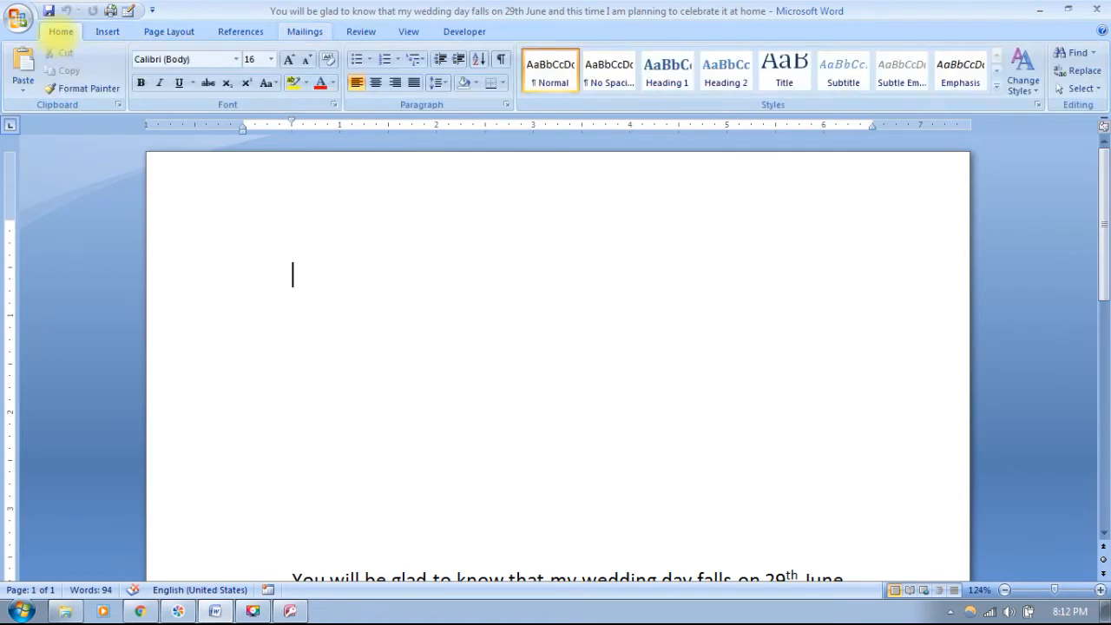
click(395, 83)
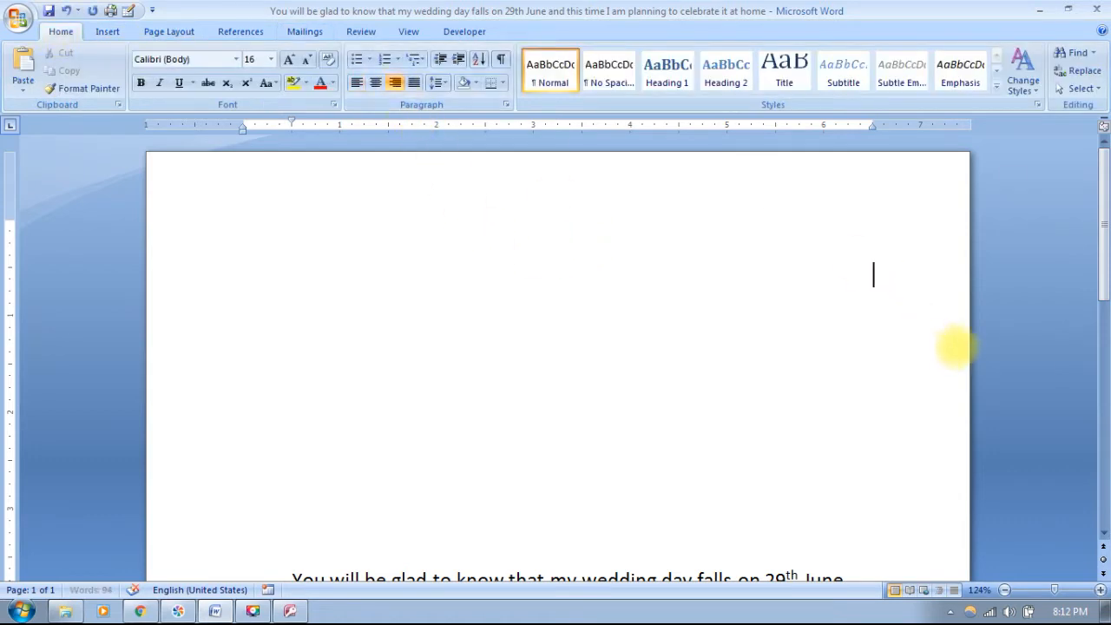
text(date : )
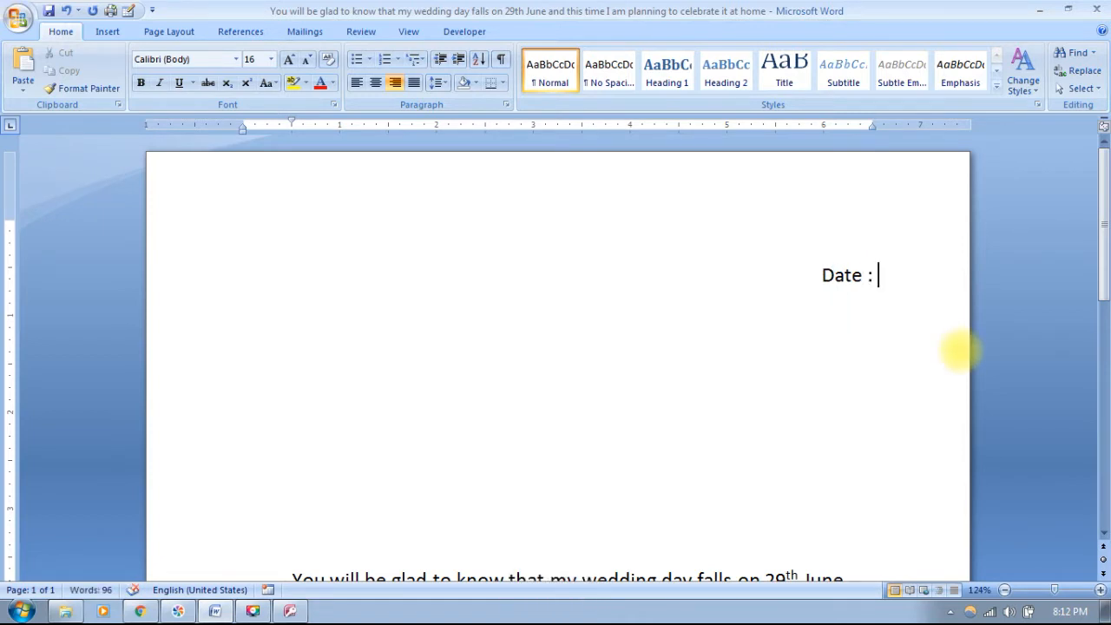
text(10-)
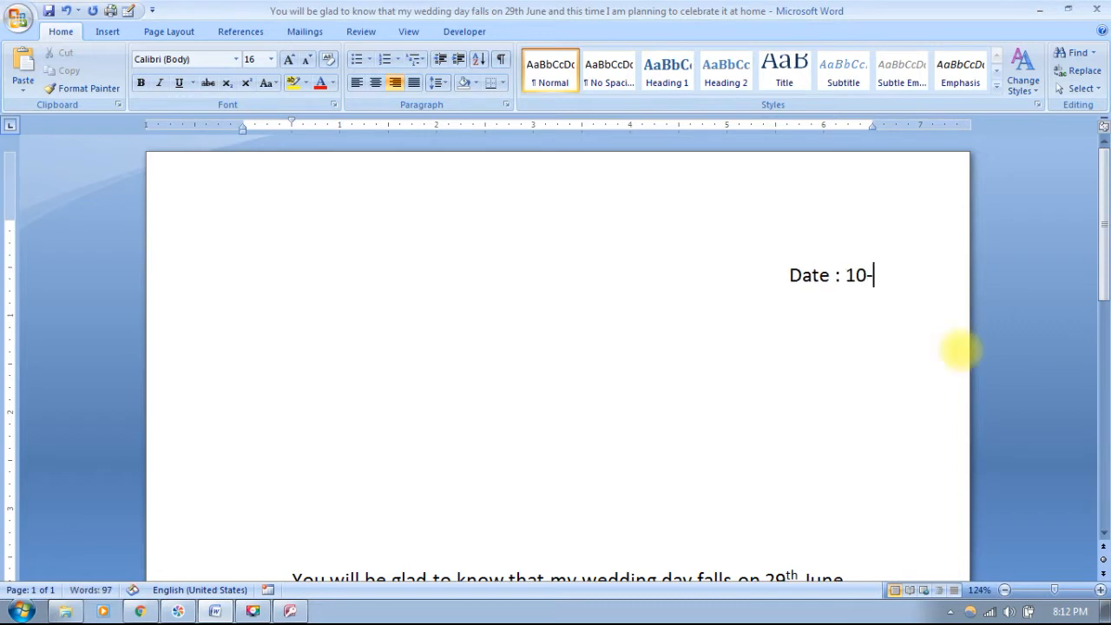
text(3)
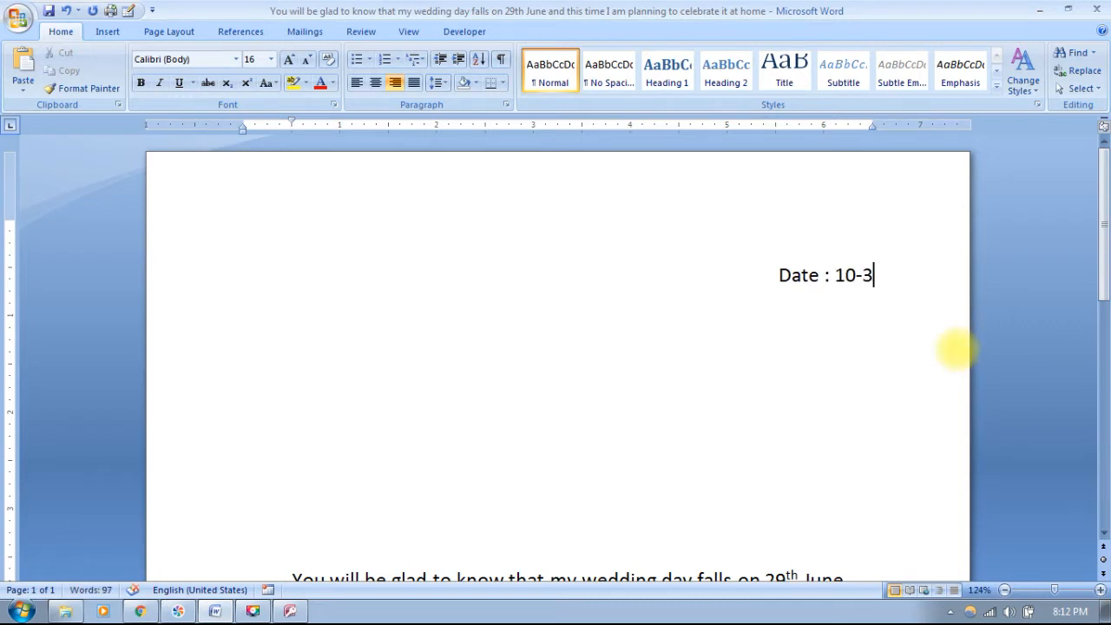
key(BackSpace)
text(03-)
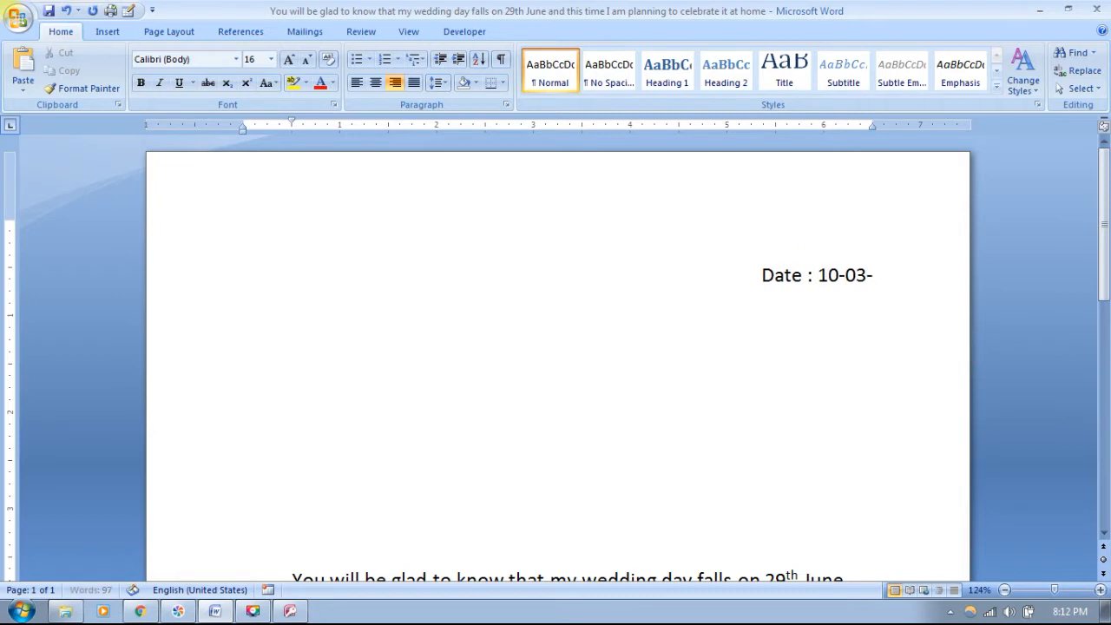
text(2021)
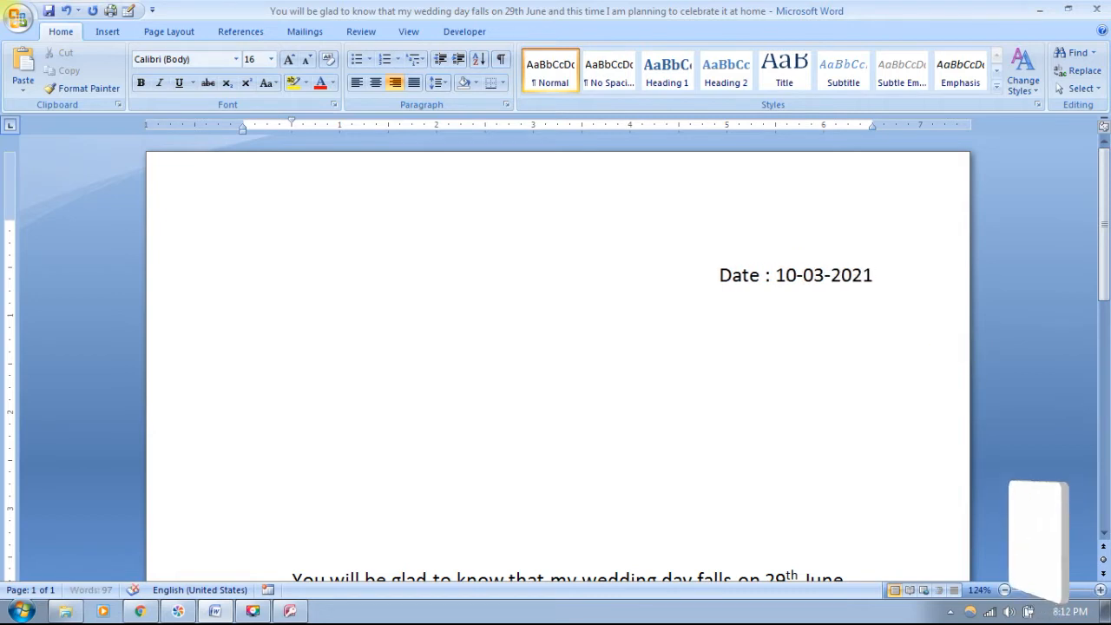
key(Return)
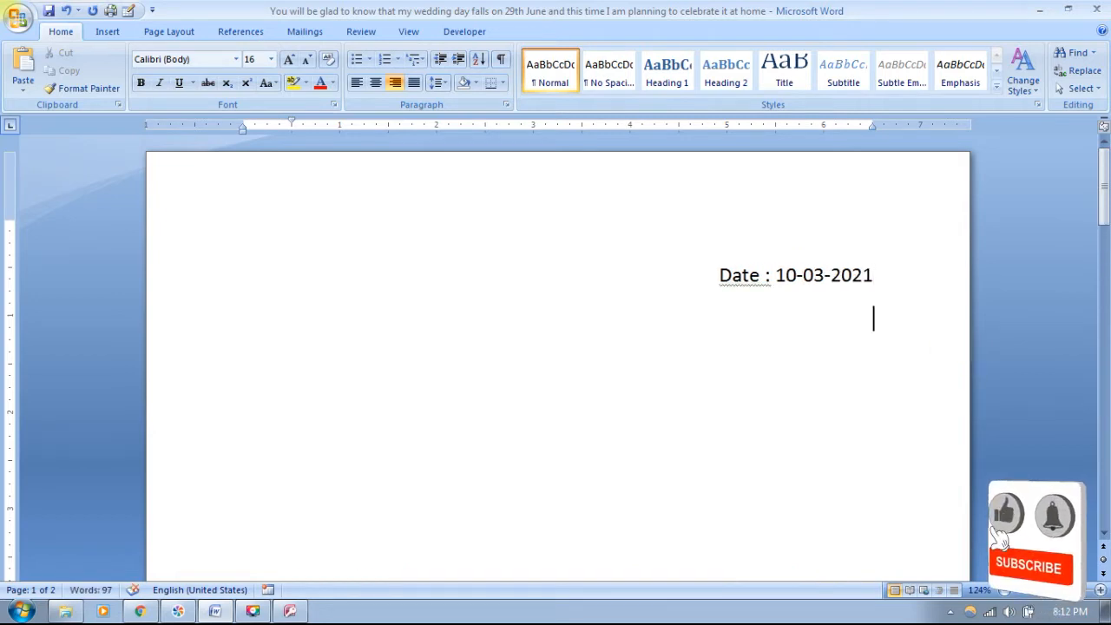
- Left-align the line below the date and delete the extra empty line
click(356, 83)
scroll(521, 408, down, 5)
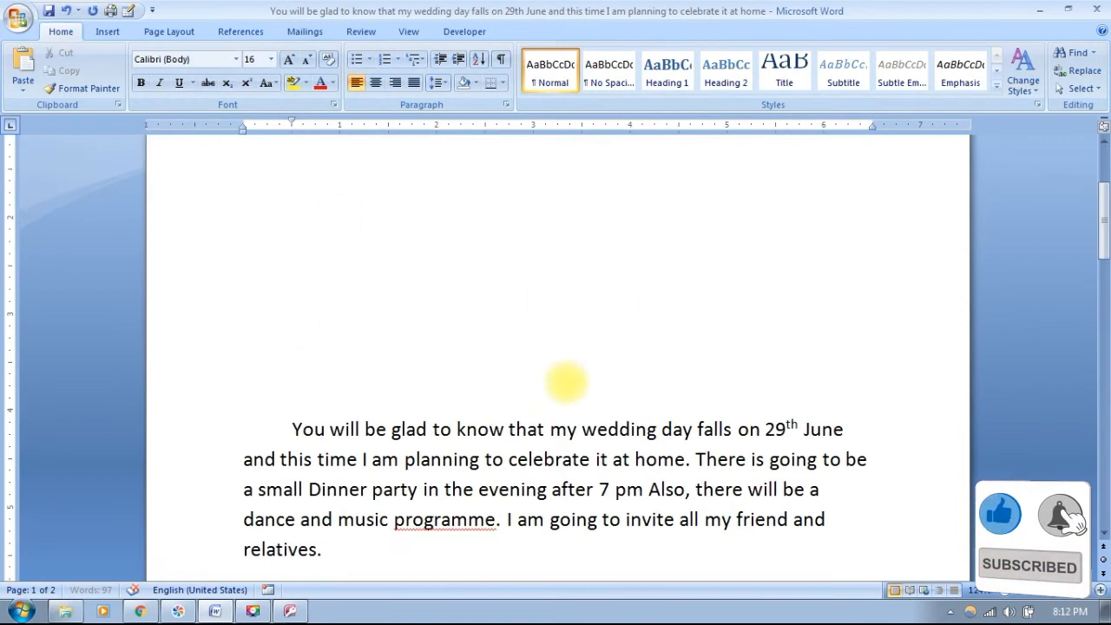
scroll(625, 447, down, 5)
scroll(625, 447, up, 7)
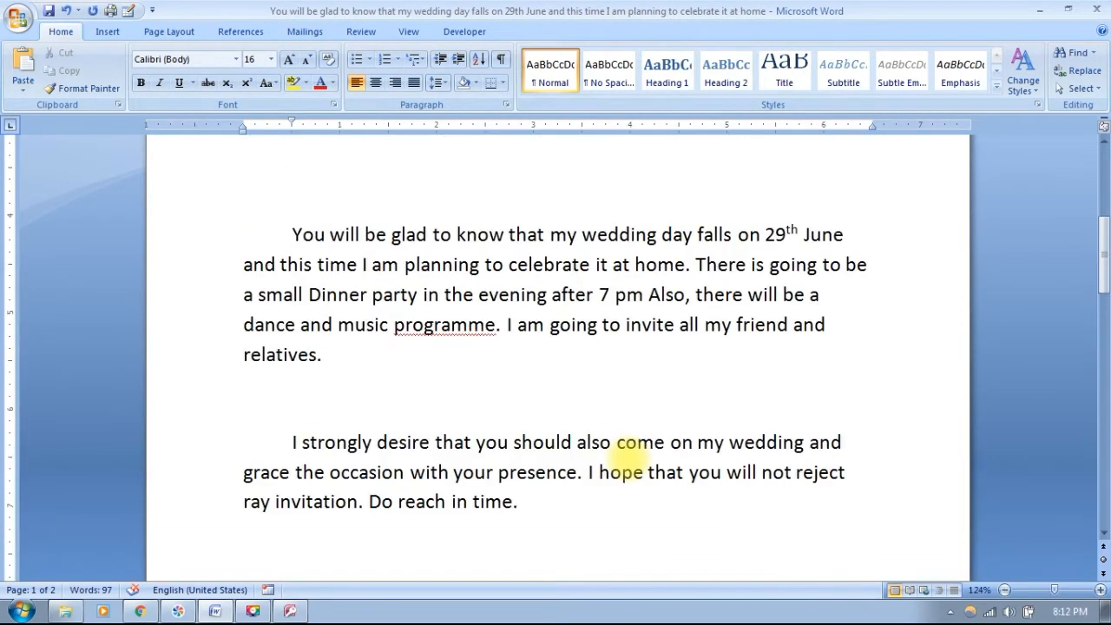
scroll(503, 408, up, 4)
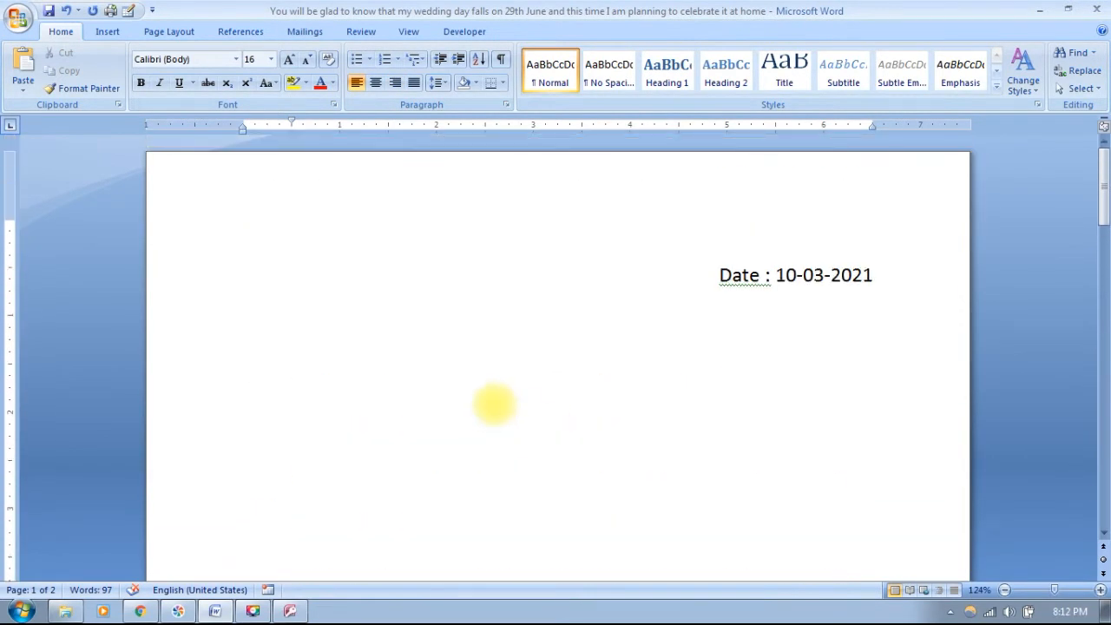
key(Delete)
scroll(477, 397, down, 2)
scroll(417, 347, up, 2)
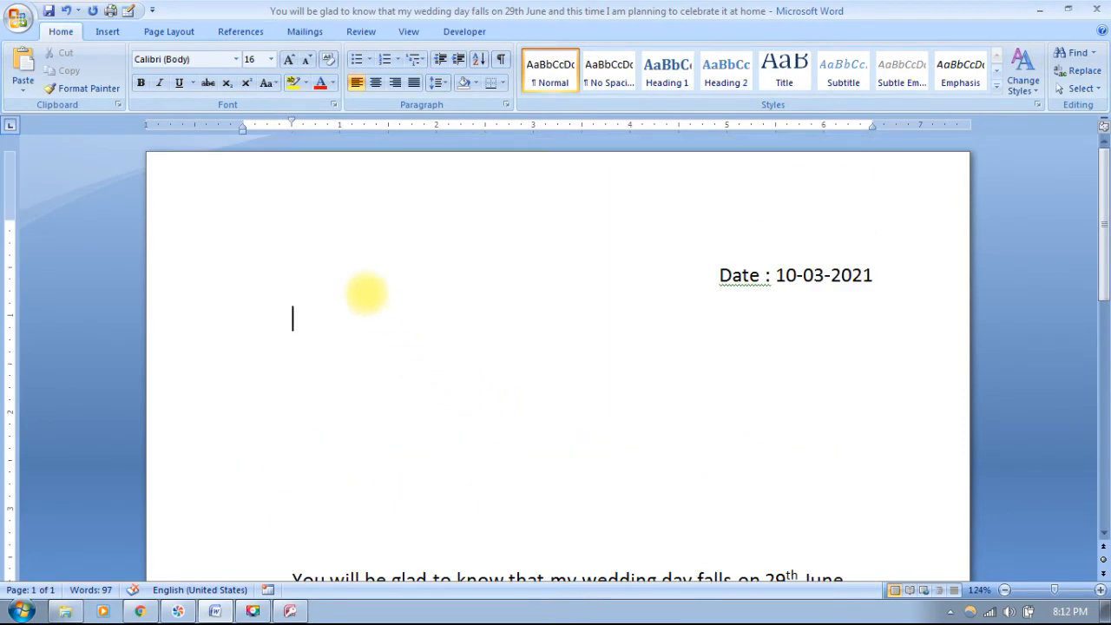
- Shrink the letter body text by one font size
mouse_move(310, 241)
mouse_down()
mouse_move(599, 612)
mouse_move(756, 561)
mouse_move(942, 536)
mouse_up()
key(ctrl+bracketleft)
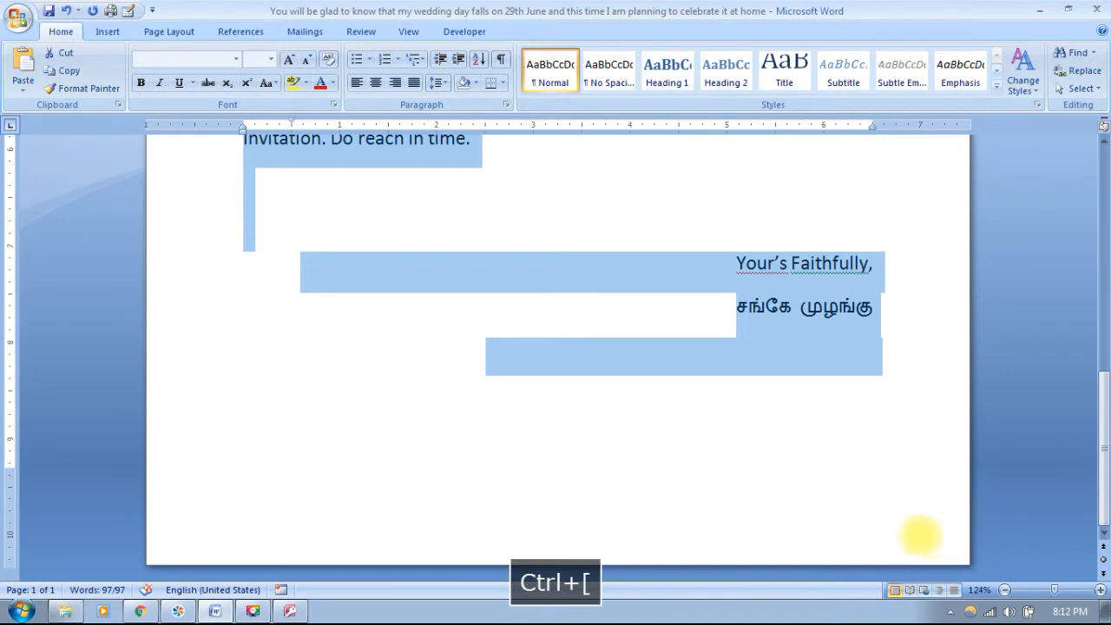
scroll(694, 291, up, 5)
click(686, 262)
- Undo the extra line after 10-03-2021 and start a left-aligned line below the date
scroll(711, 286, up, 3)
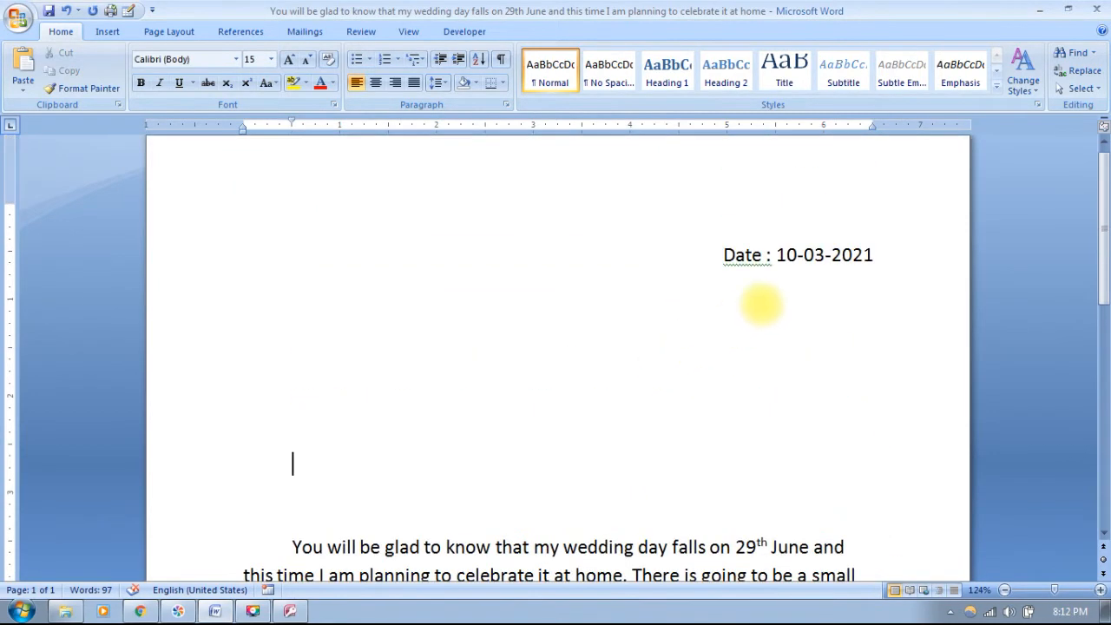
click(293, 283)
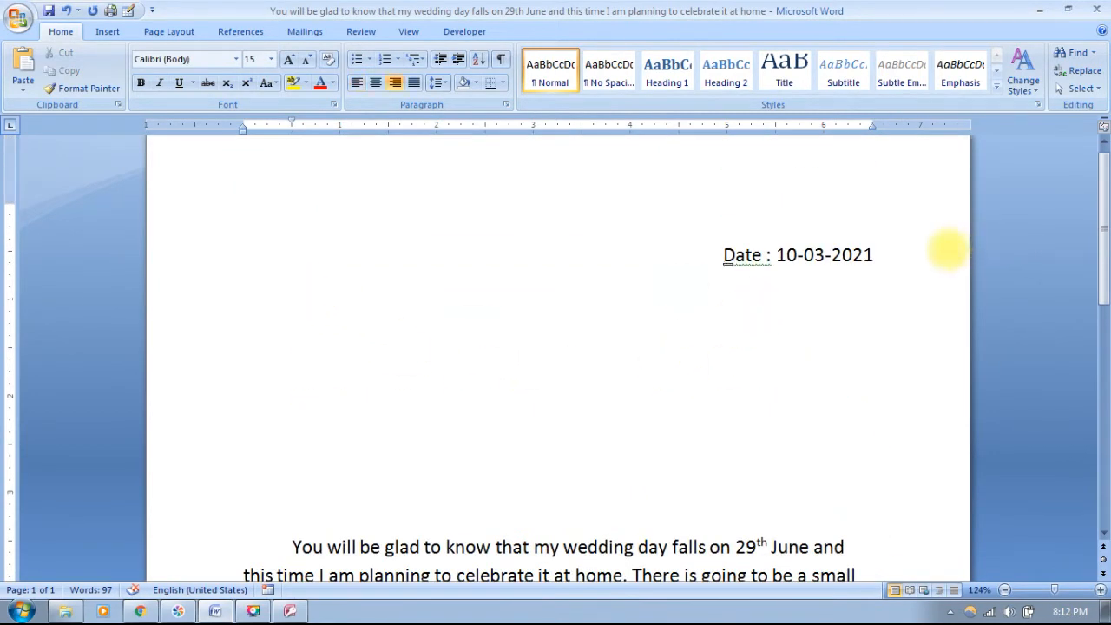
click(918, 259)
key(Return)
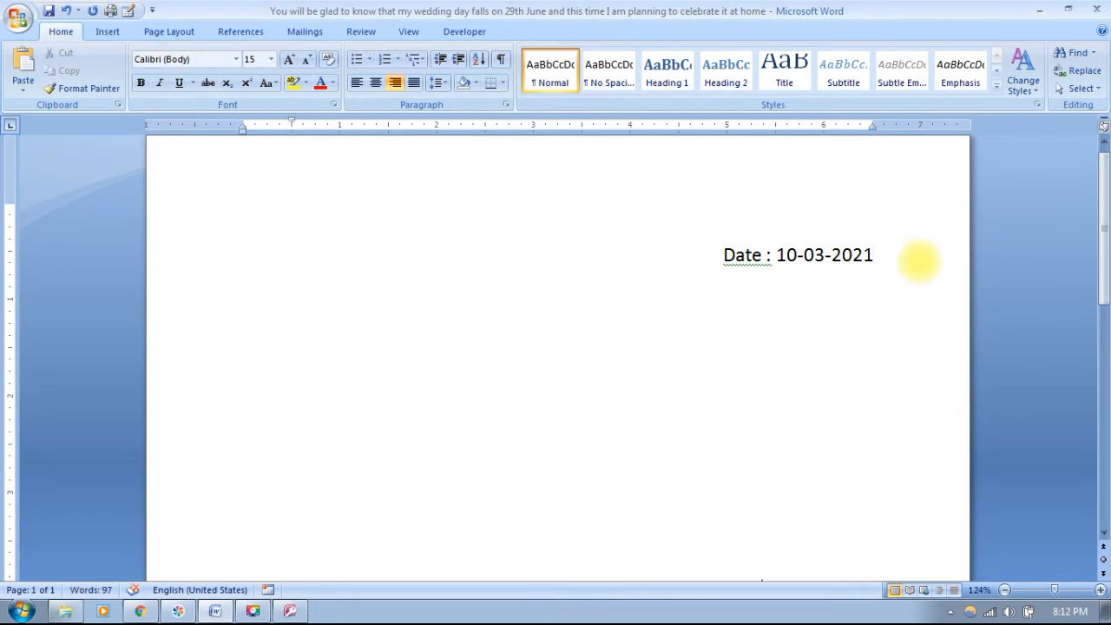
key(ctrl+z)
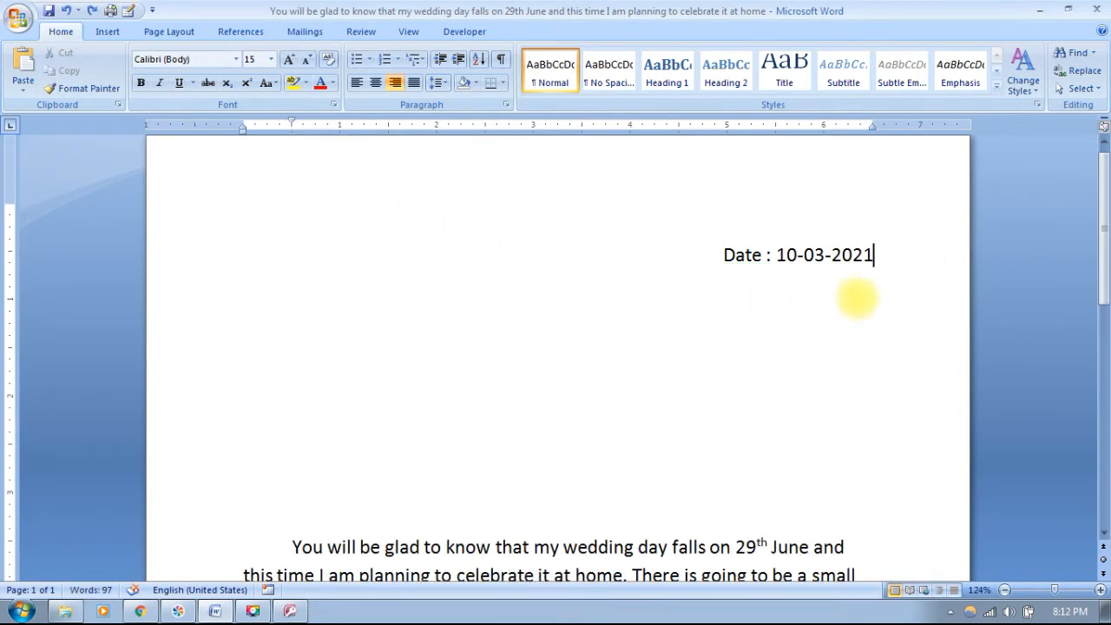
double_click(281, 287)
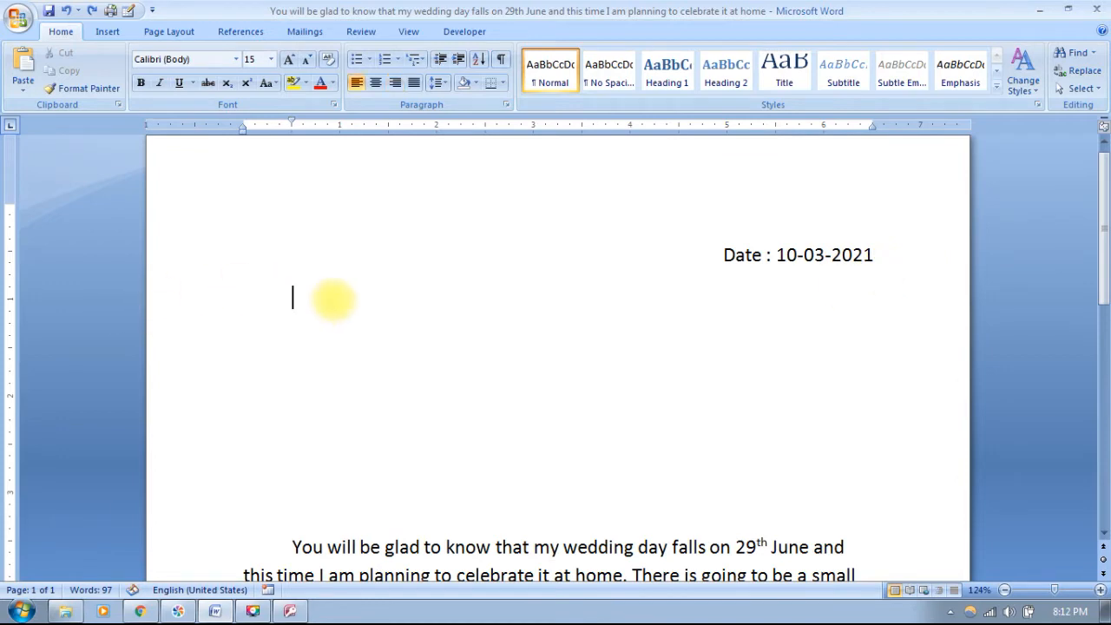
scroll(564, 403, down, 2)
scroll(565, 408, up, 2)
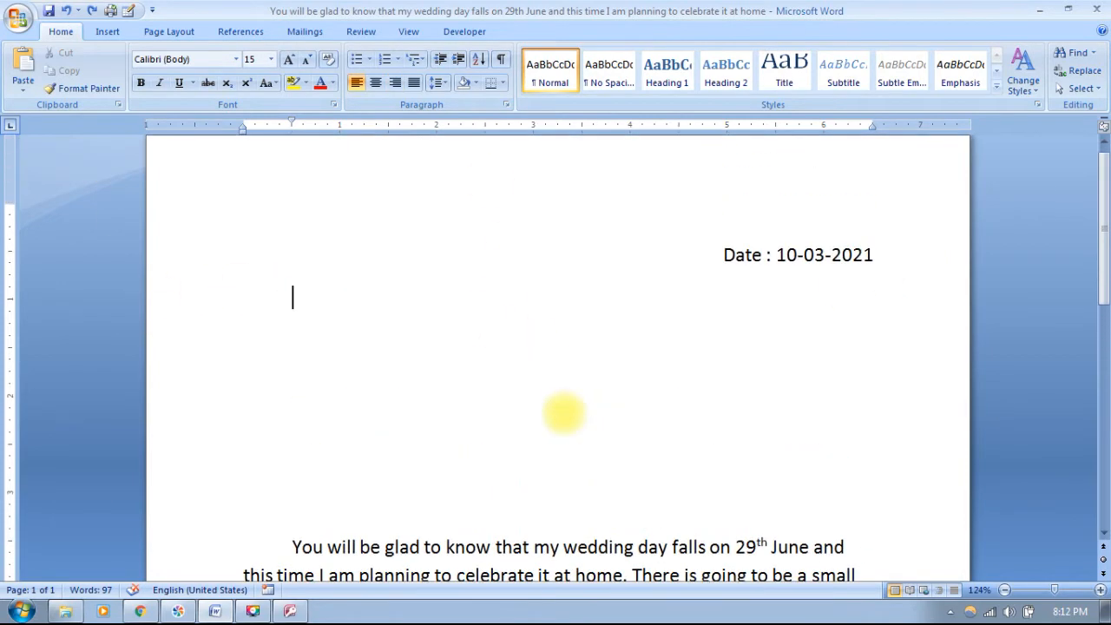
- Make the document a Letters mail merge
click(305, 32)
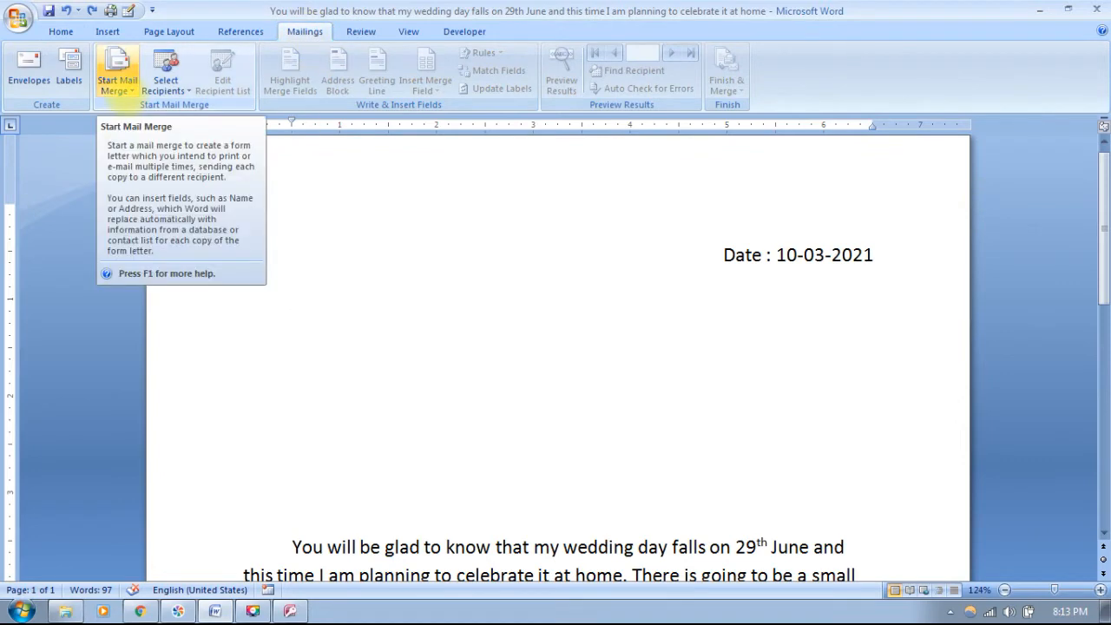
click(117, 85)
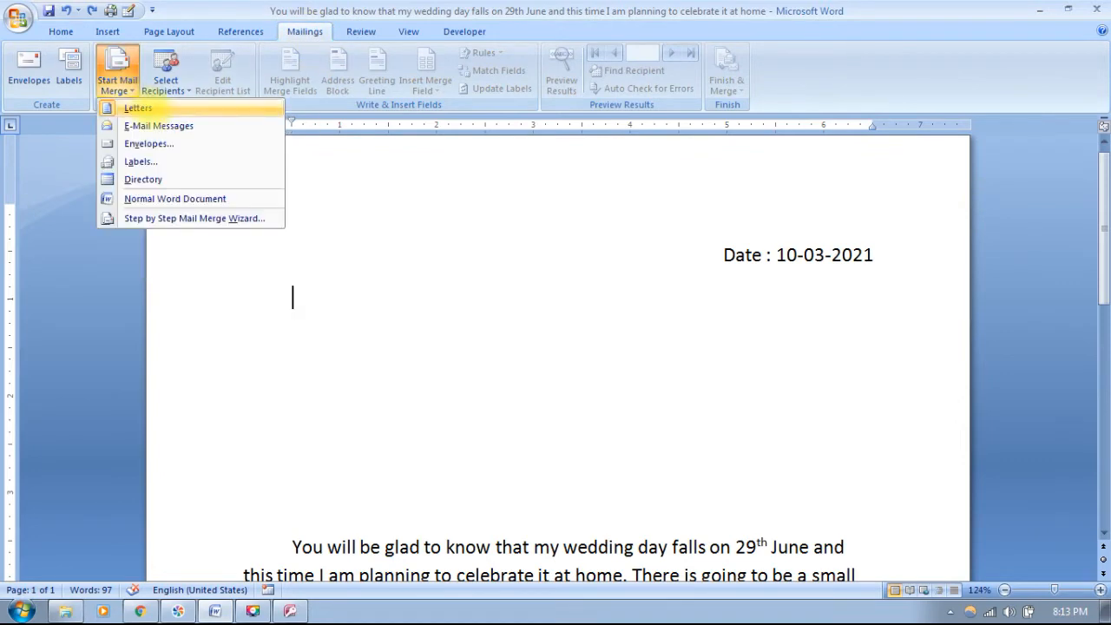
click(137, 107)
scroll(503, 521, down, 10)
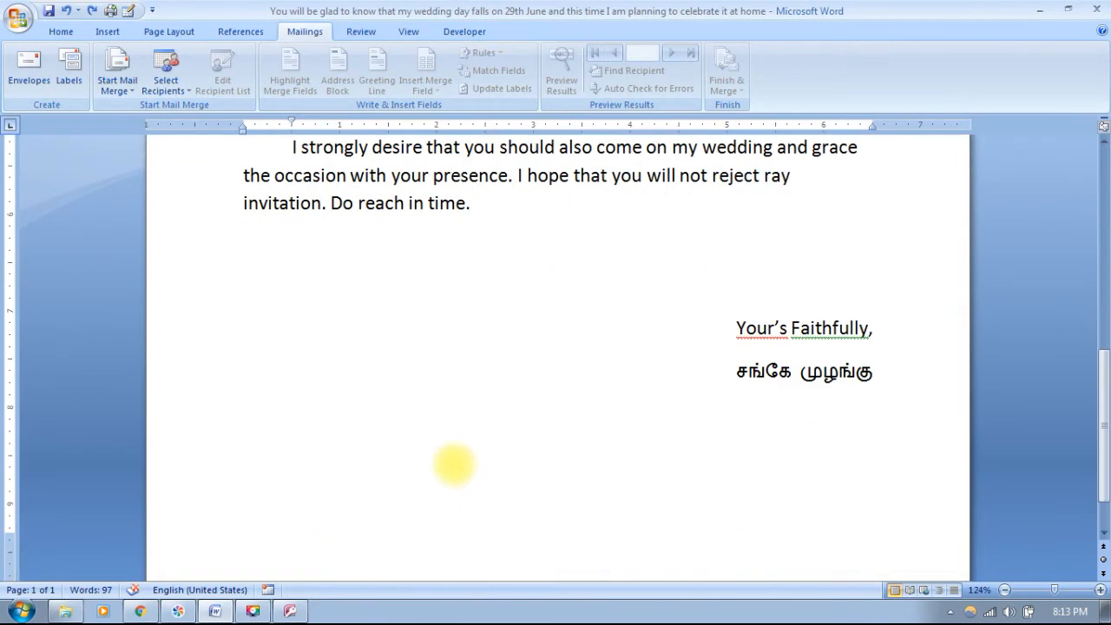
scroll(781, 364, down, 1)
scroll(347, 375, up, 4)
scroll(335, 373, up, 2)
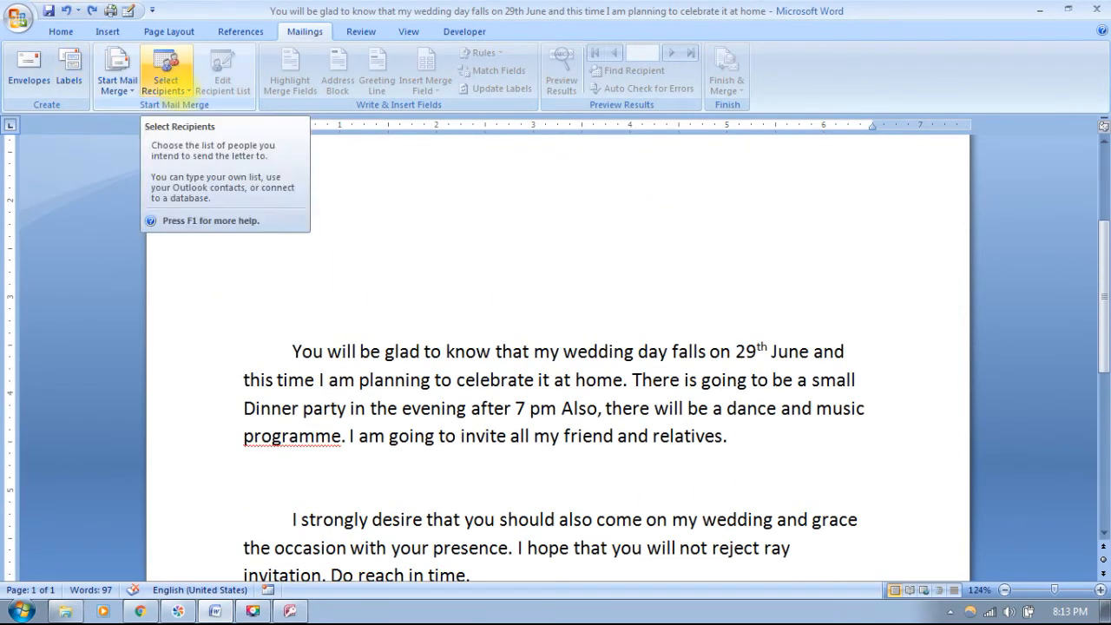
- Start a new recipient list and step through its First Name, Last Name, Company and Address fields
click(180, 91)
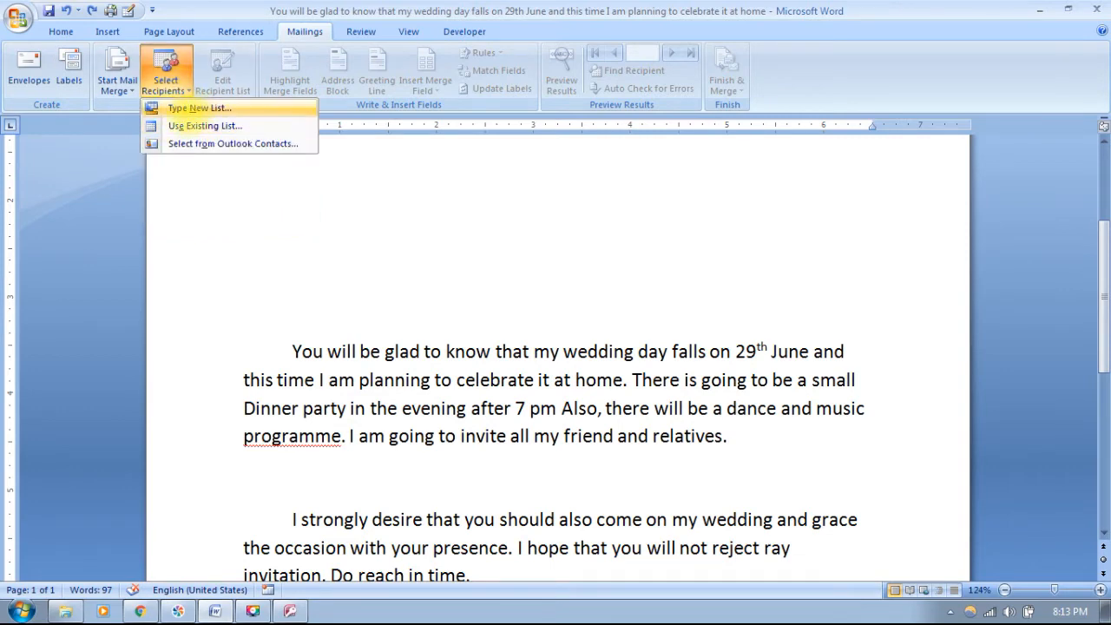
click(198, 107)
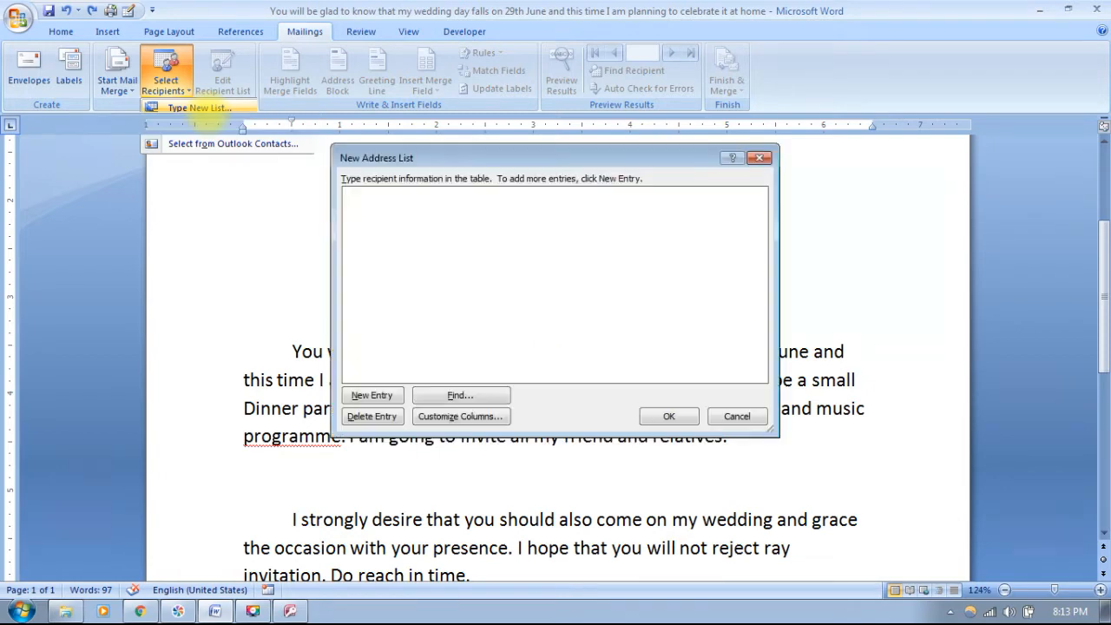
drag(560, 156, 721, 137)
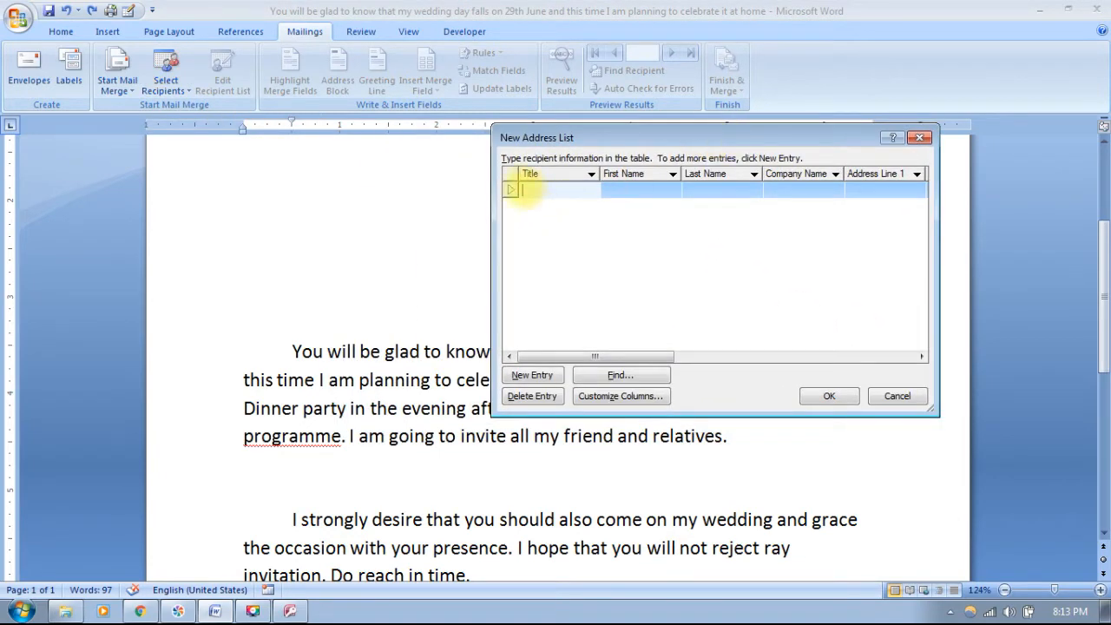
click(636, 190)
click(712, 190)
click(794, 189)
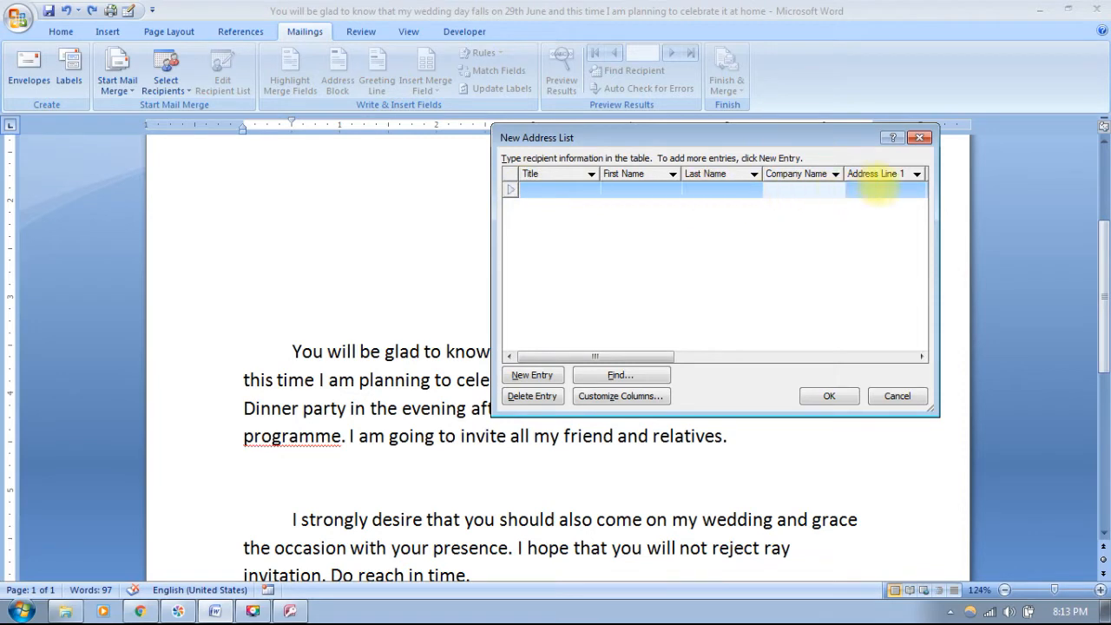
click(878, 190)
- Add three blank entries, discard the list without saving, and reopen the recipient source choices
click(532, 375)
click(531, 375)
click(531, 375)
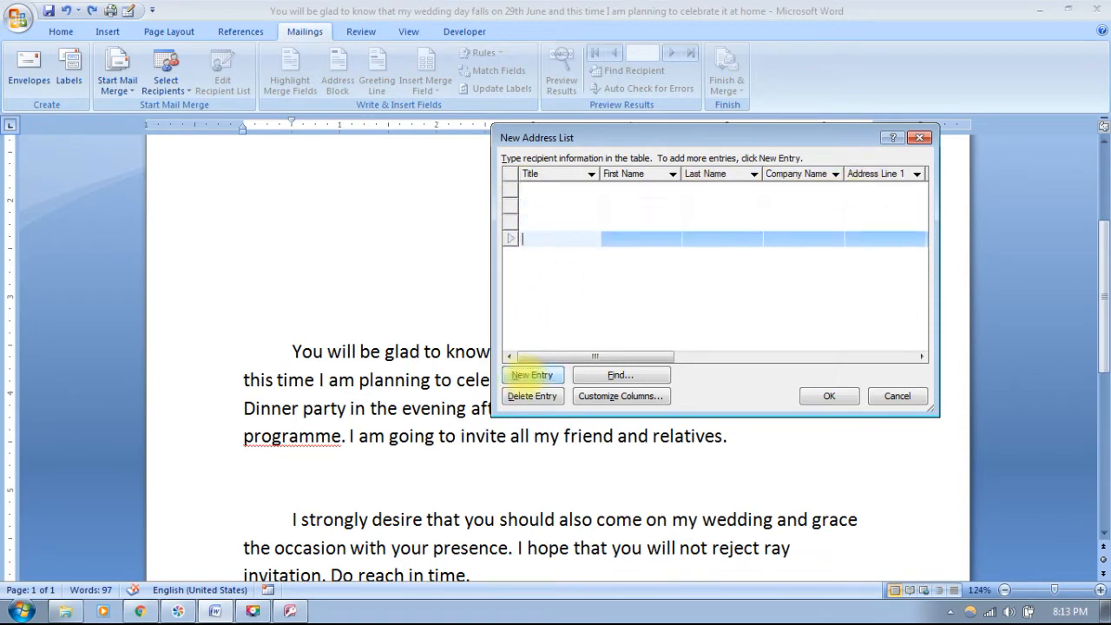
click(532, 375)
click(829, 396)
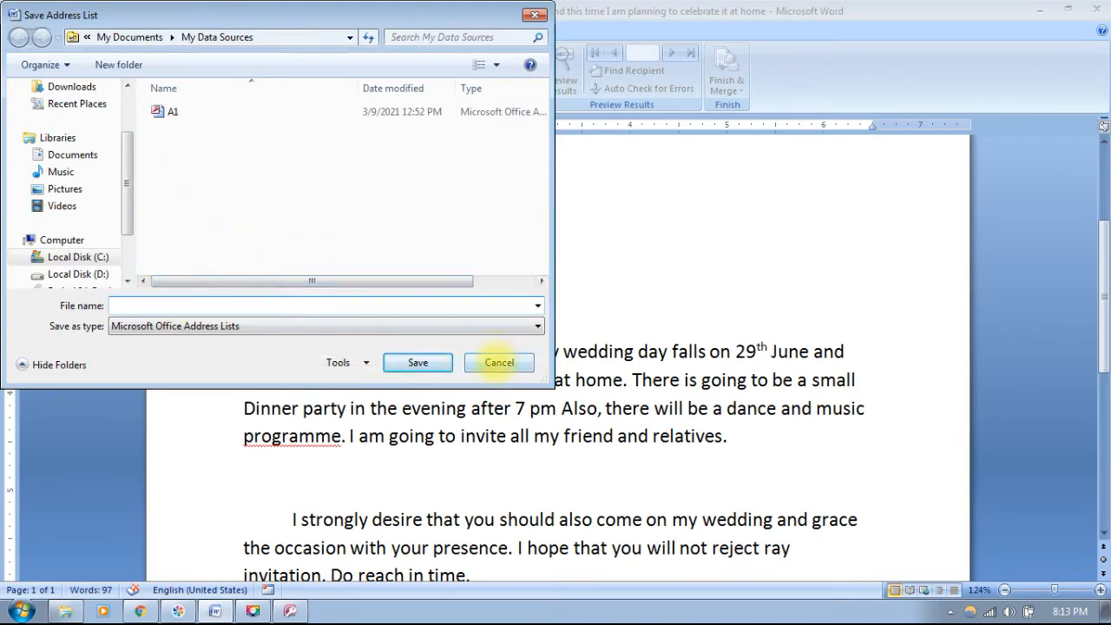
click(499, 362)
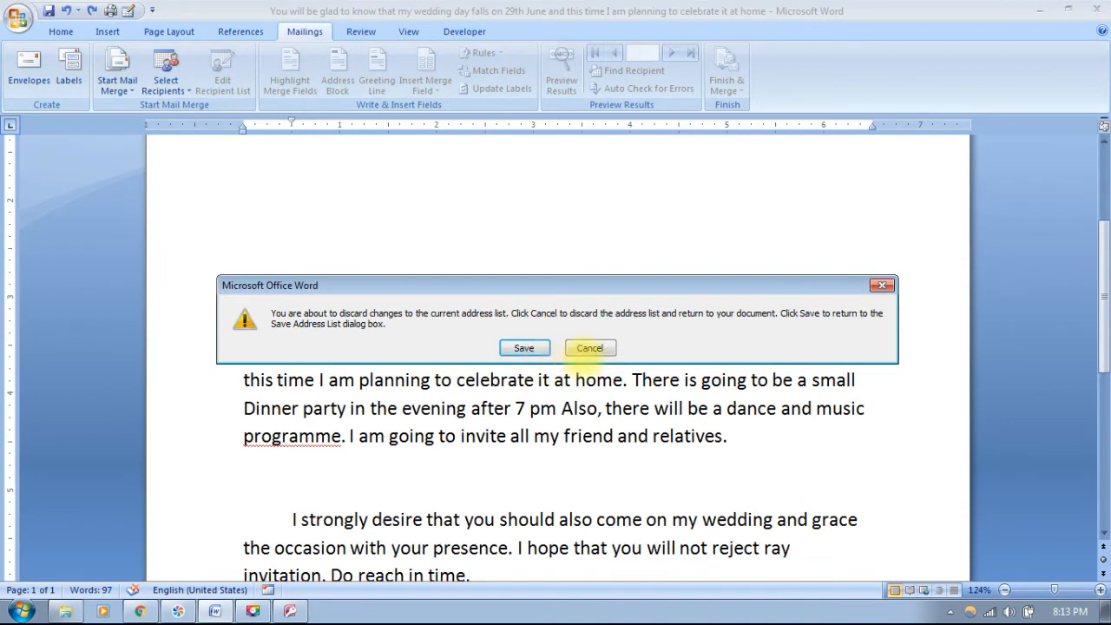
click(526, 350)
click(166, 78)
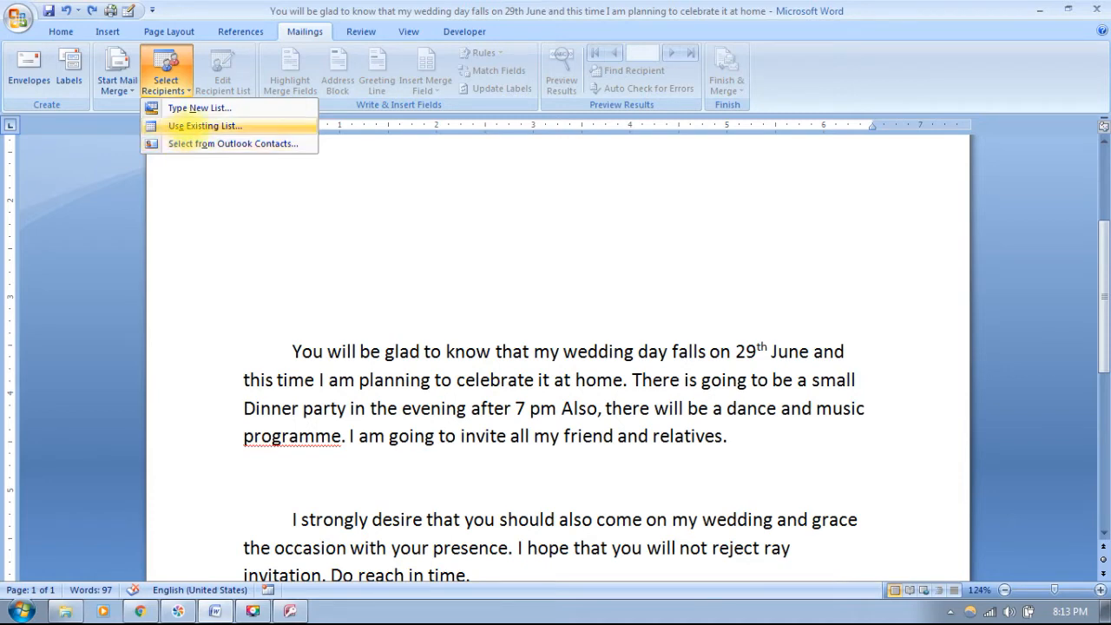
- Use Existing List to load the Address database from the Desktop as recipients
click(193, 126)
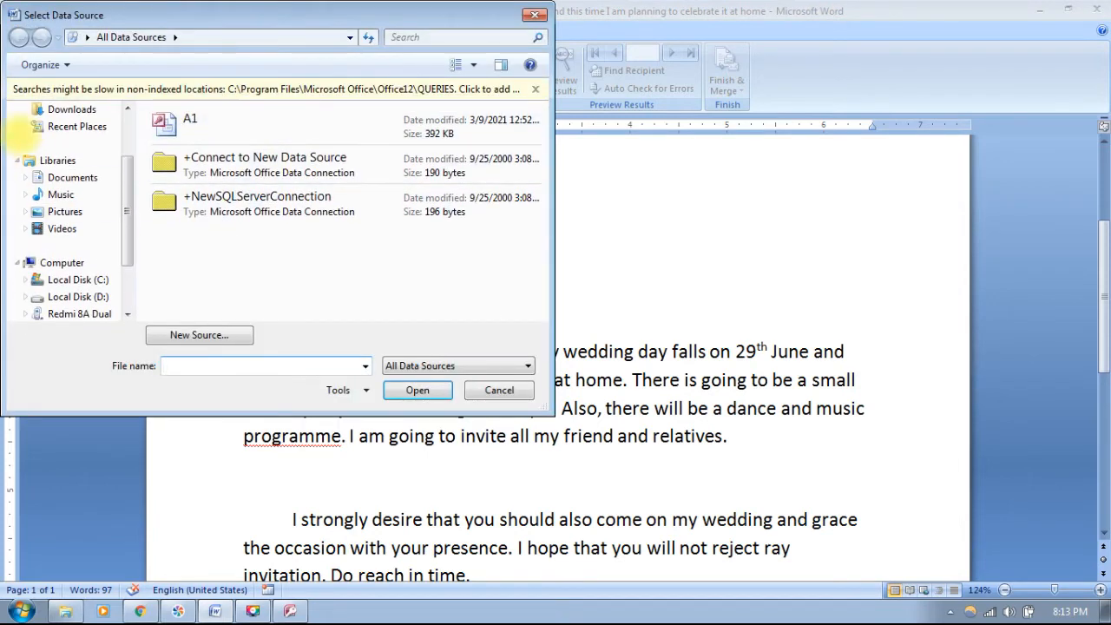
scroll(103, 191, up, 1)
click(65, 145)
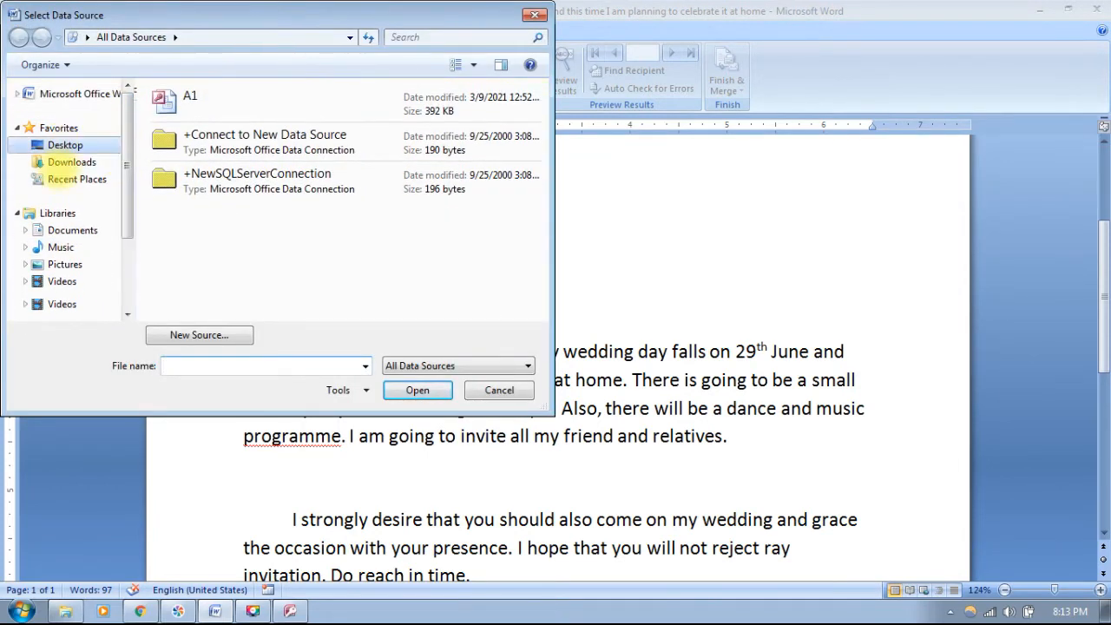
click(204, 256)
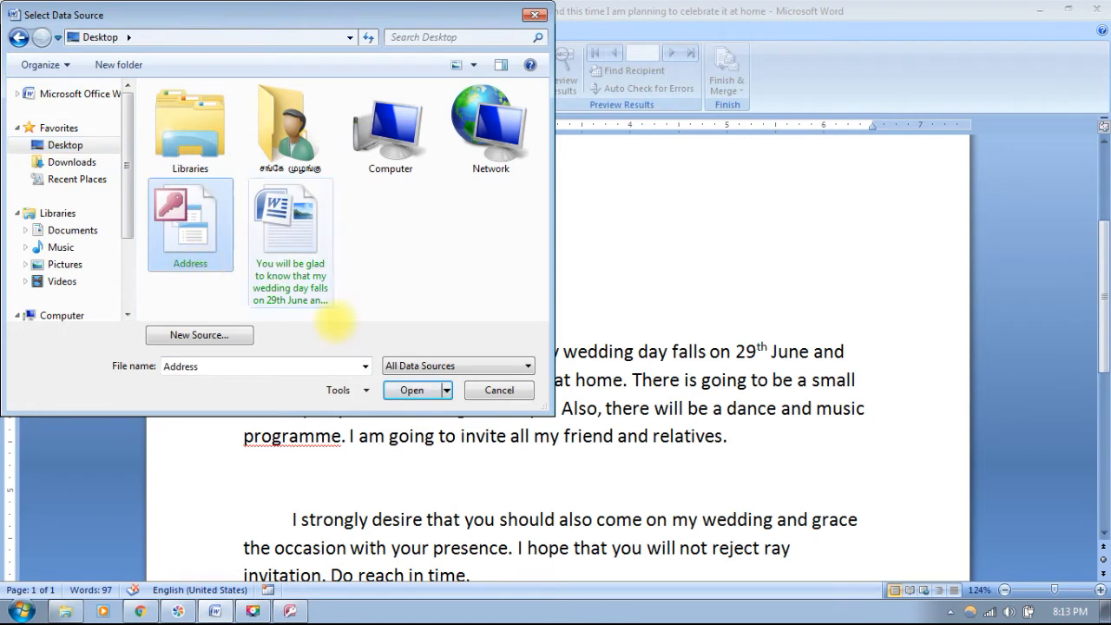
click(412, 390)
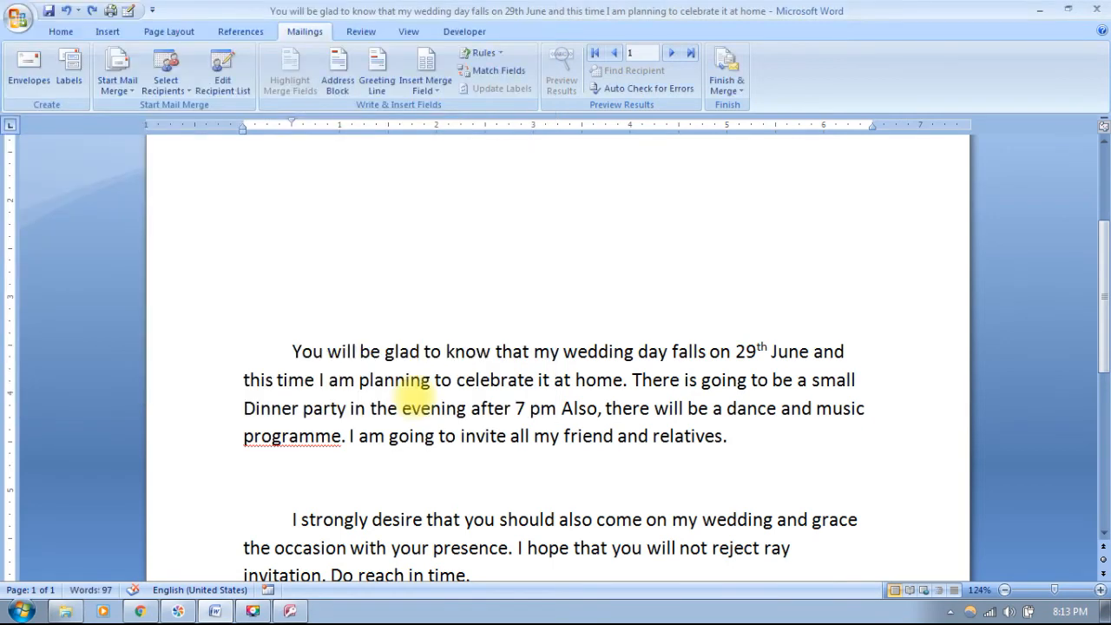
scroll(511, 317, up, 4)
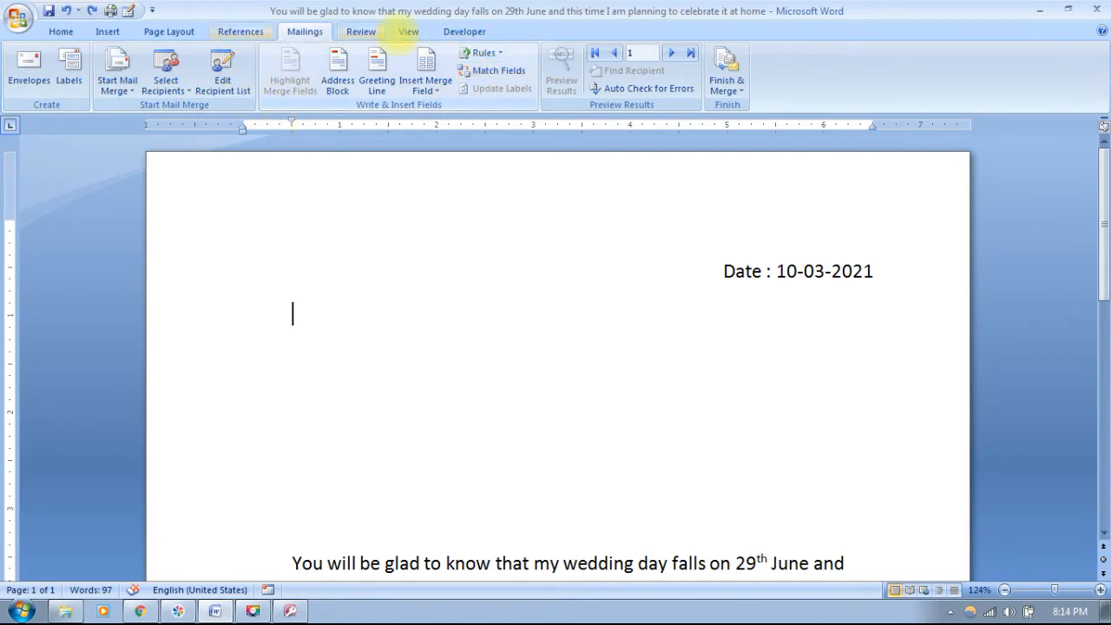
- Insert an Address Block in the Mr. Joshua Randall Jr. format after previewing the last records
click(337, 77)
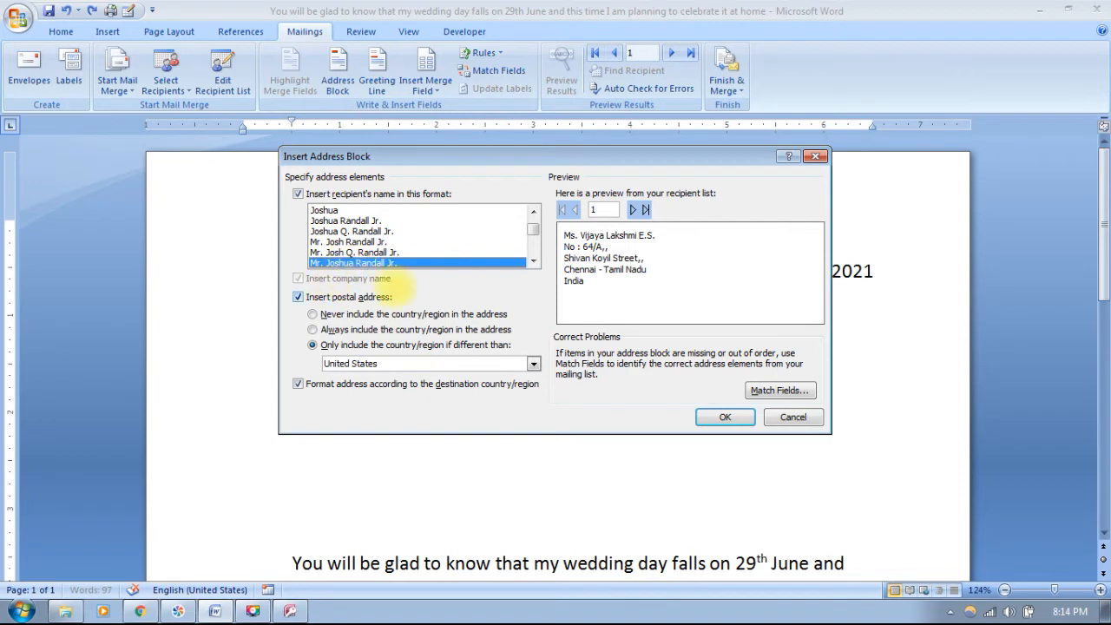
click(324, 211)
click(357, 221)
click(373, 252)
click(374, 263)
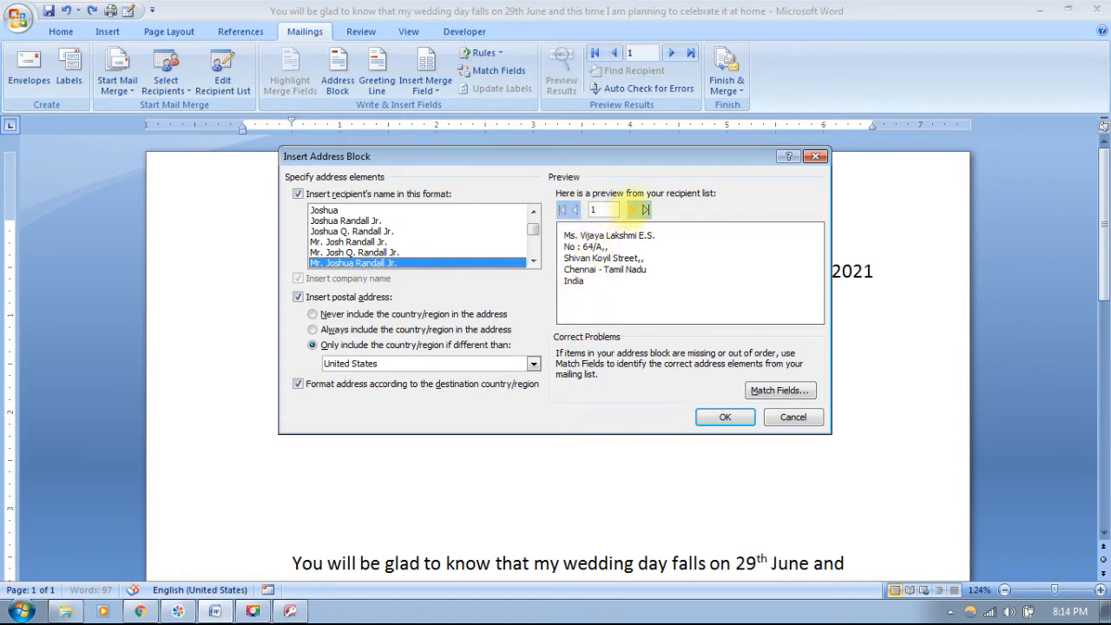
click(644, 209)
click(574, 210)
click(573, 210)
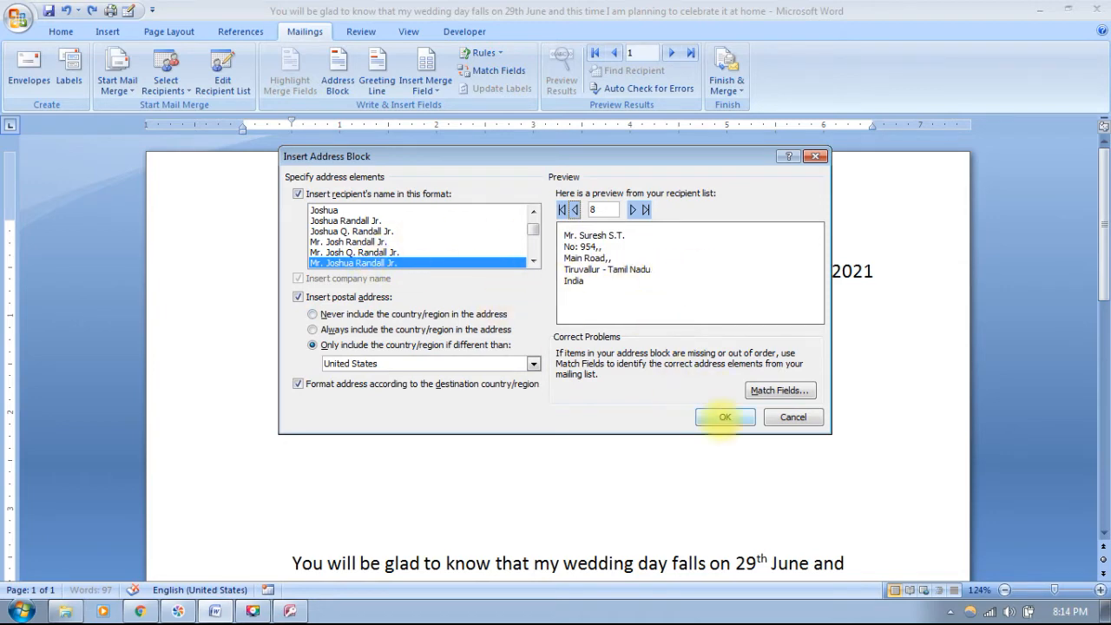
click(724, 417)
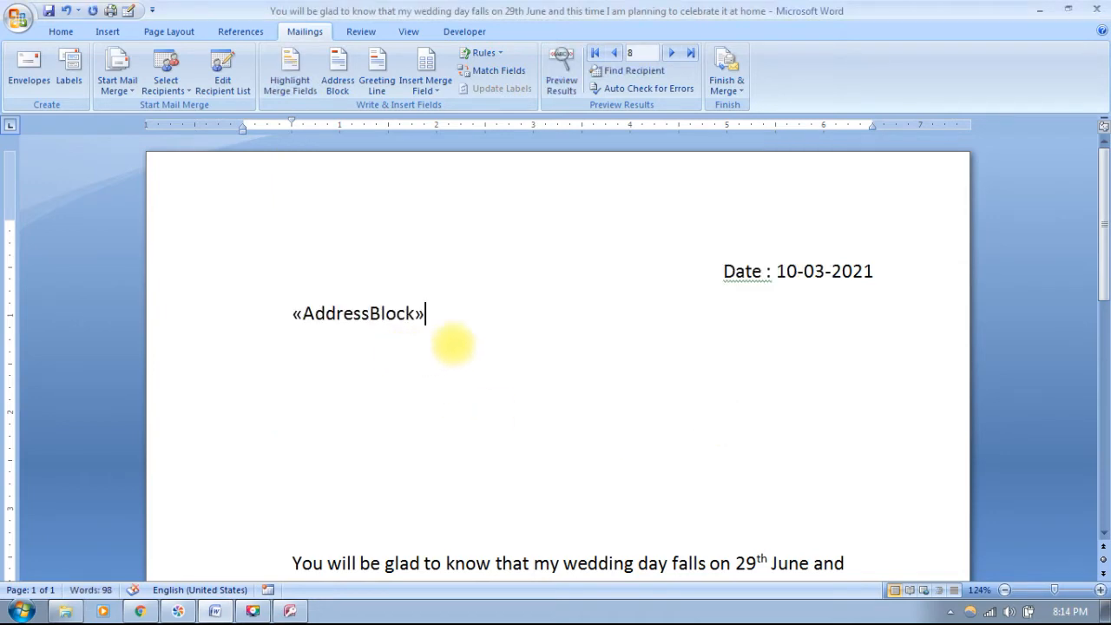
- Delete the blank lines under «AddressBlock» so it sits above the body, then switch to Access
key(Delete)
key(Delete)
key(Delete)
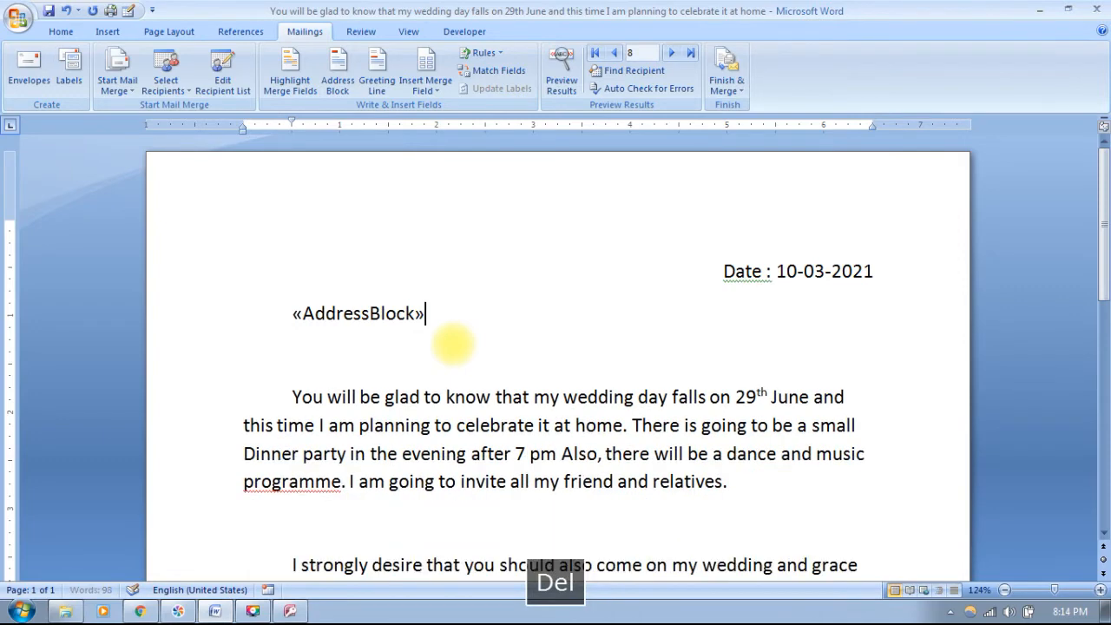
key(Down)
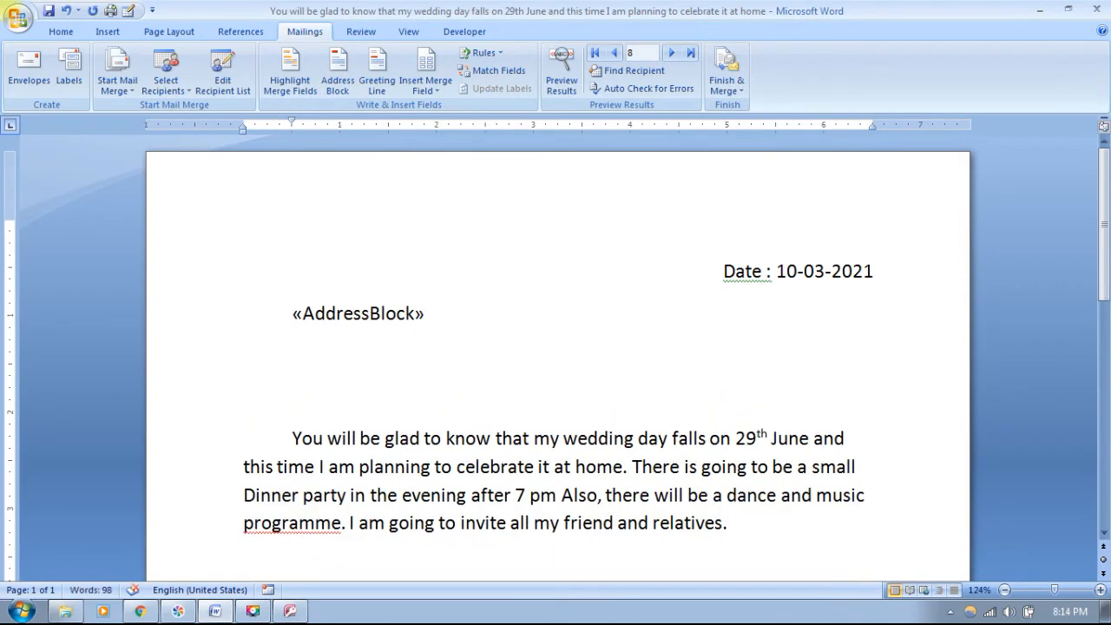
key(Delete)
key(Delete)
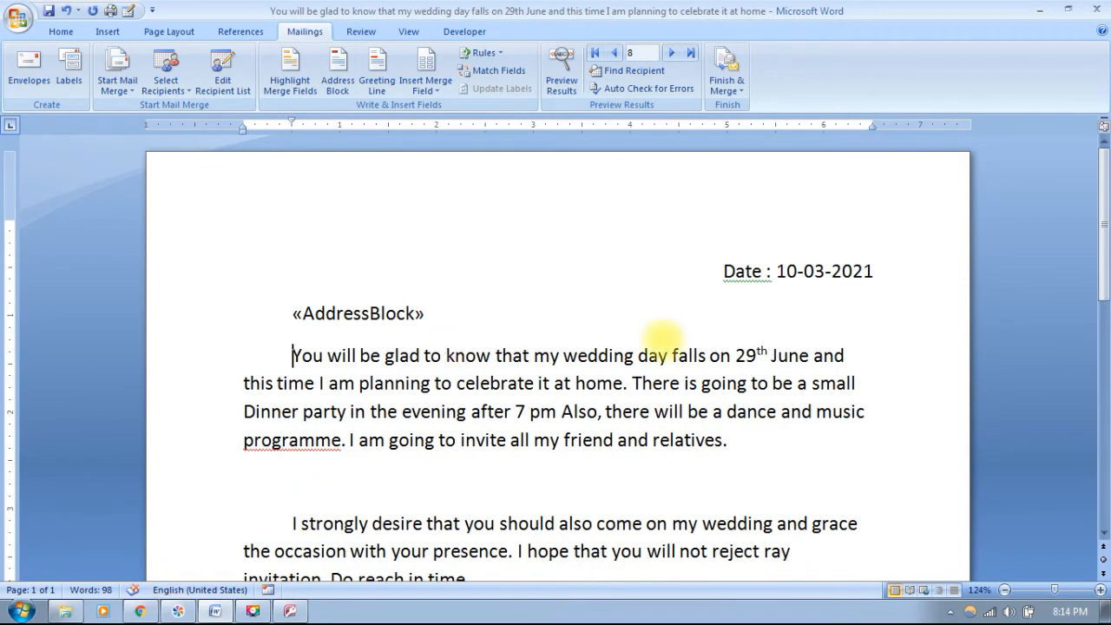
scroll(509, 427, down, 10)
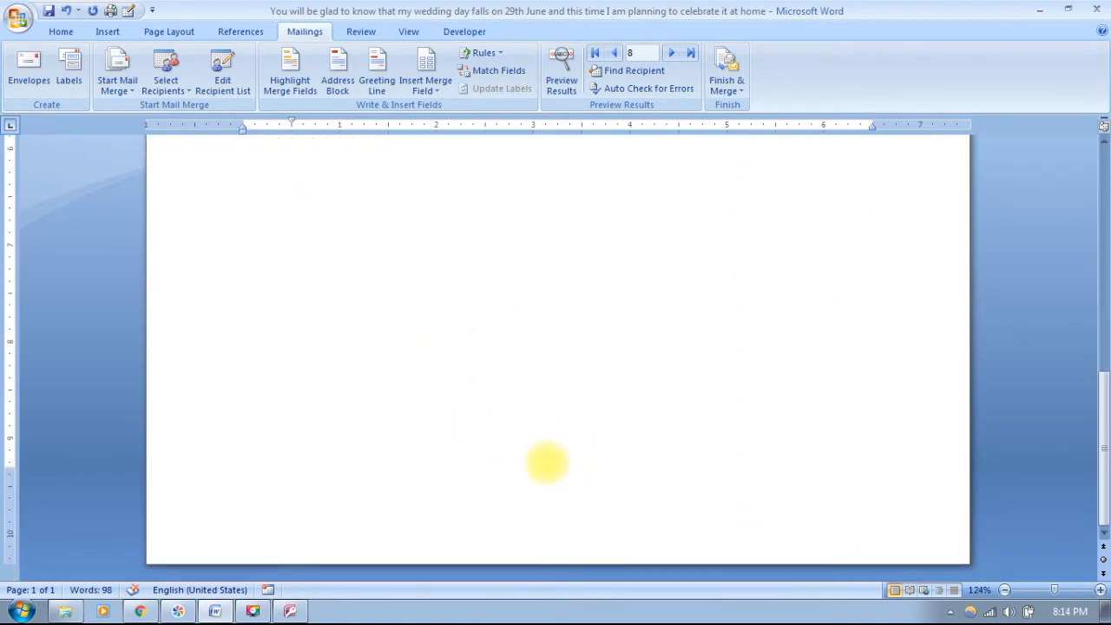
scroll(556, 460, up, 10)
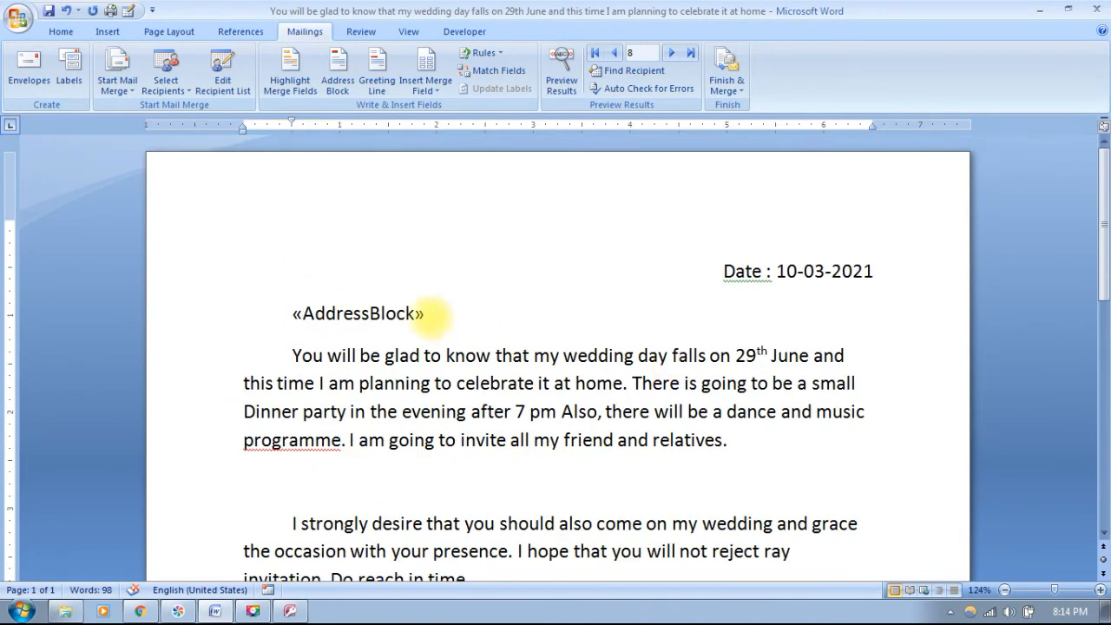
click(301, 612)
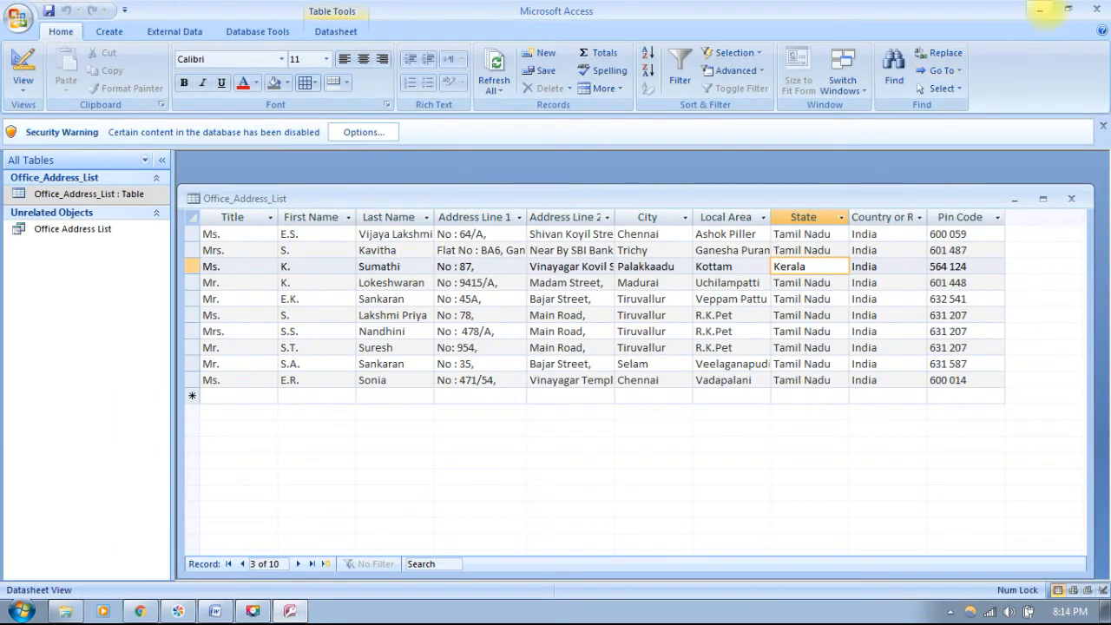
- Minimize Access to return to the Word merge letter
click(1039, 9)
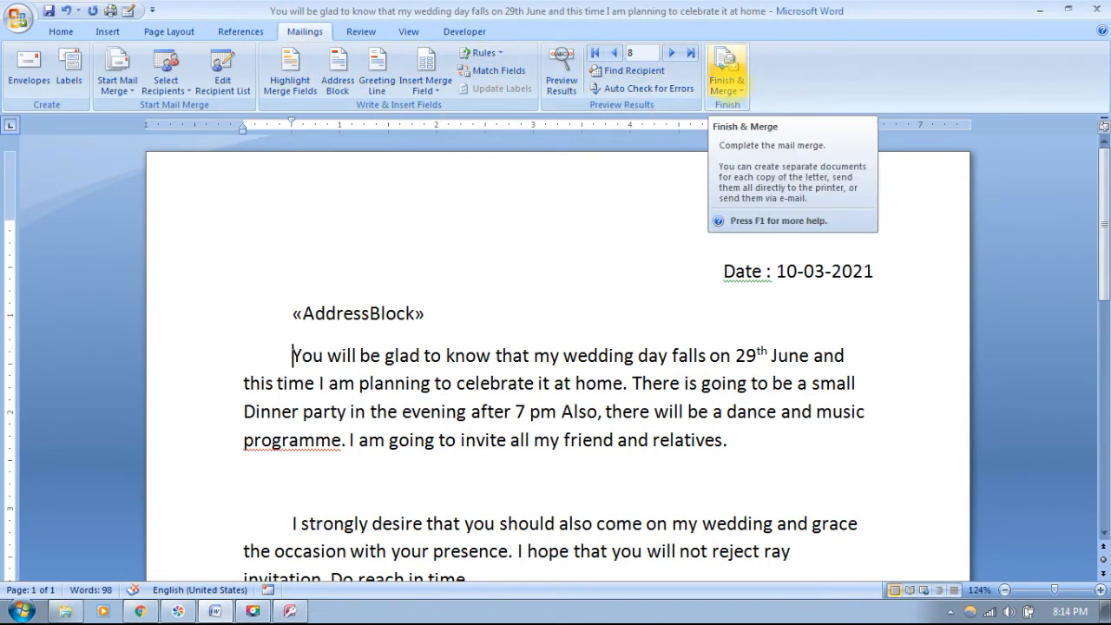
- Merge all records via Edit Individual Documents into the new 10-page Letters1 document
click(727, 74)
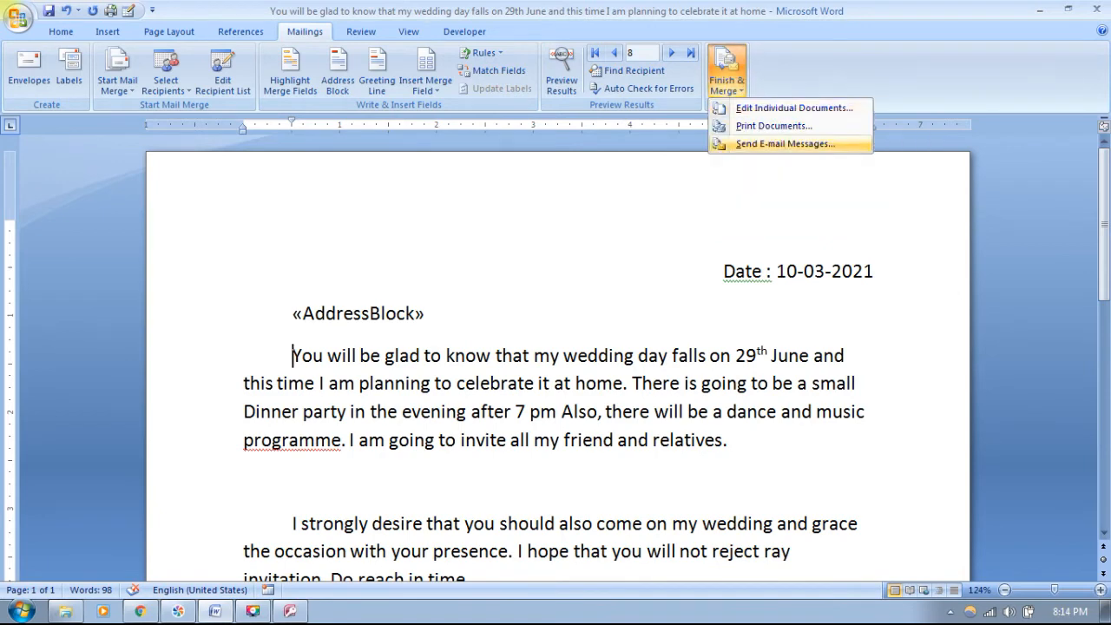
click(793, 107)
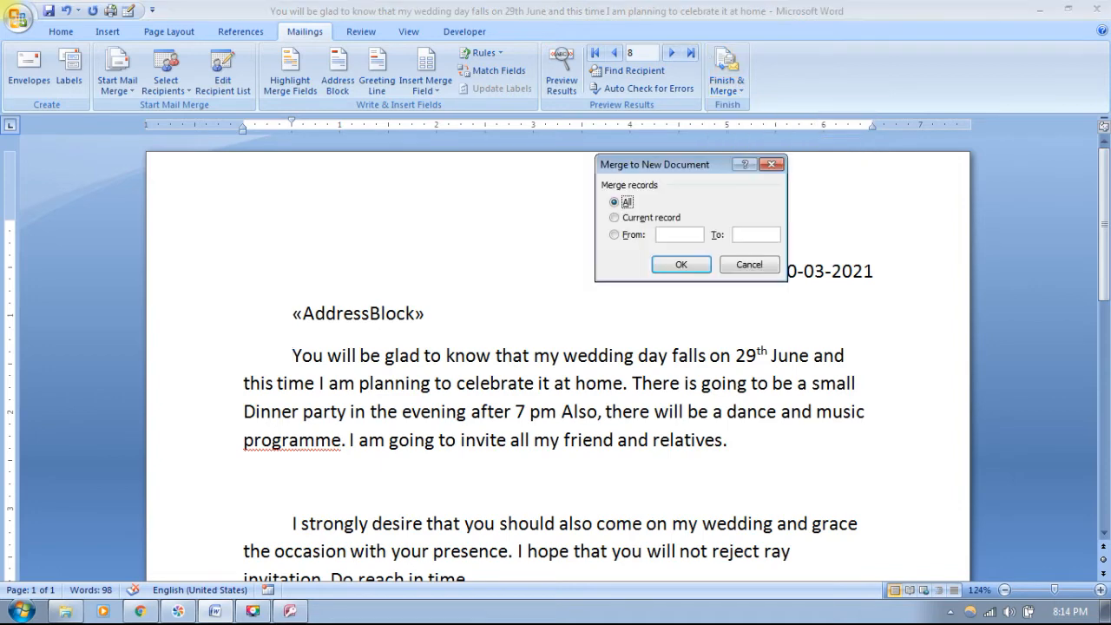
drag(655, 164, 415, 106)
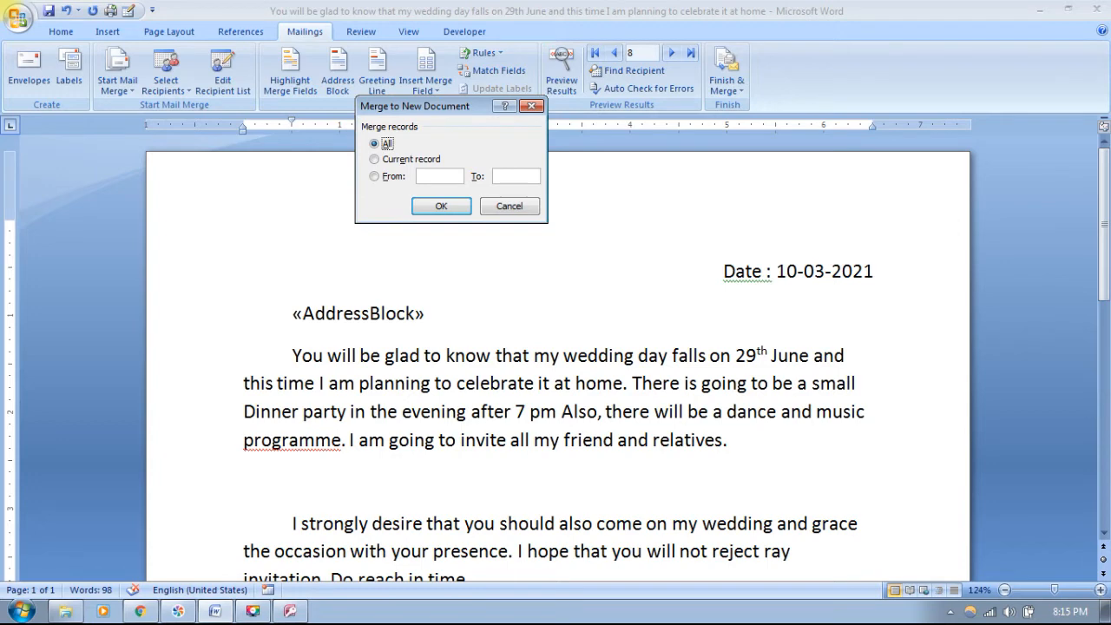
click(441, 206)
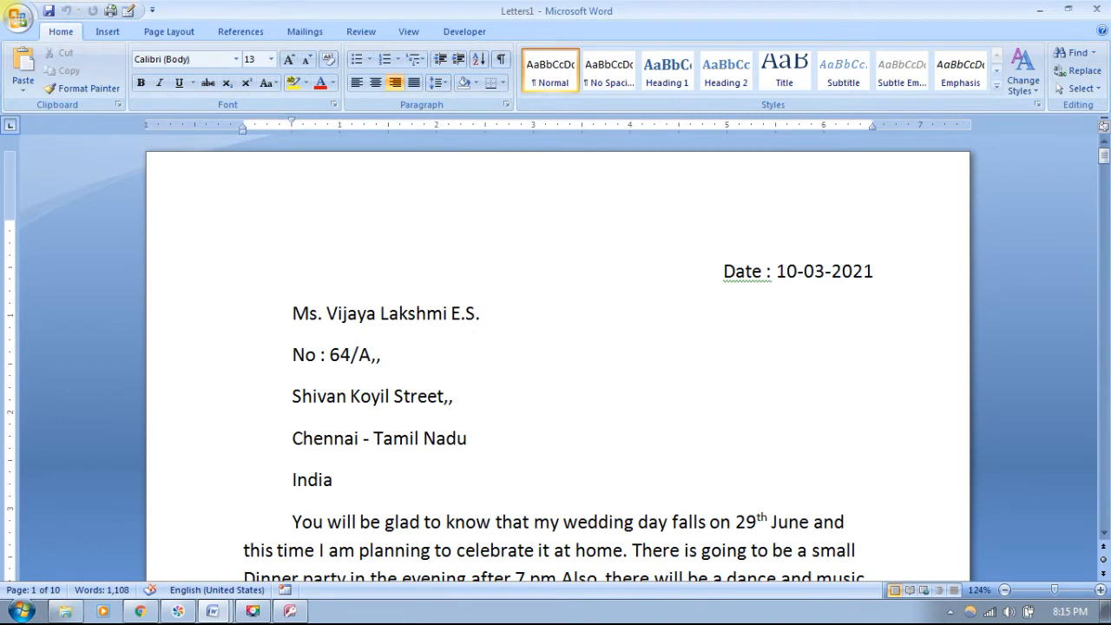
scroll(555, 365, down, 2)
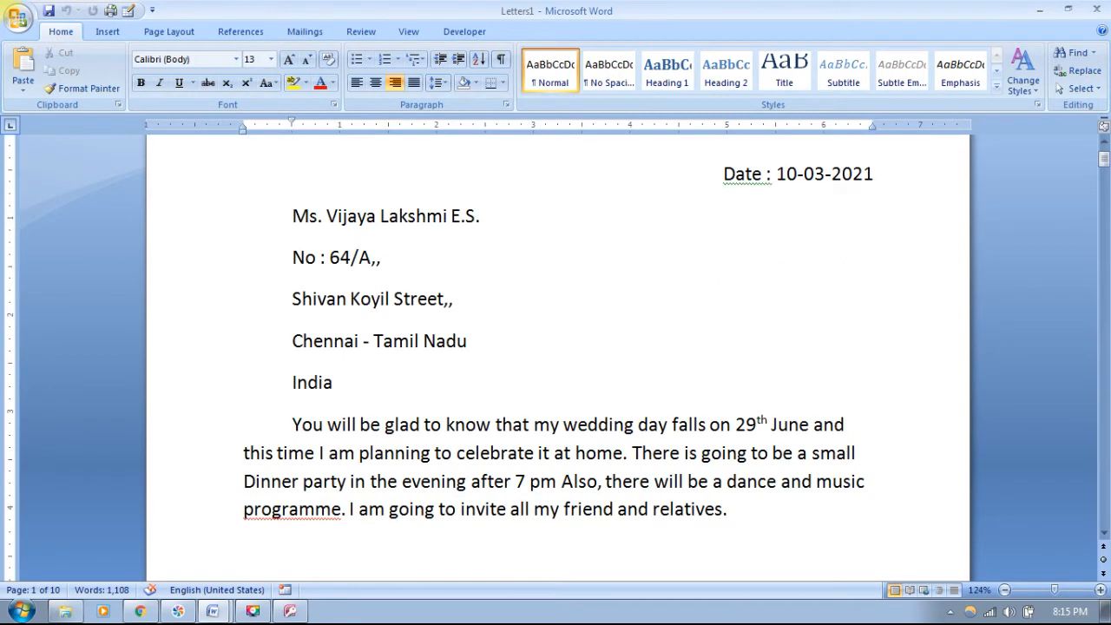
scroll(555, 365, down, 10)
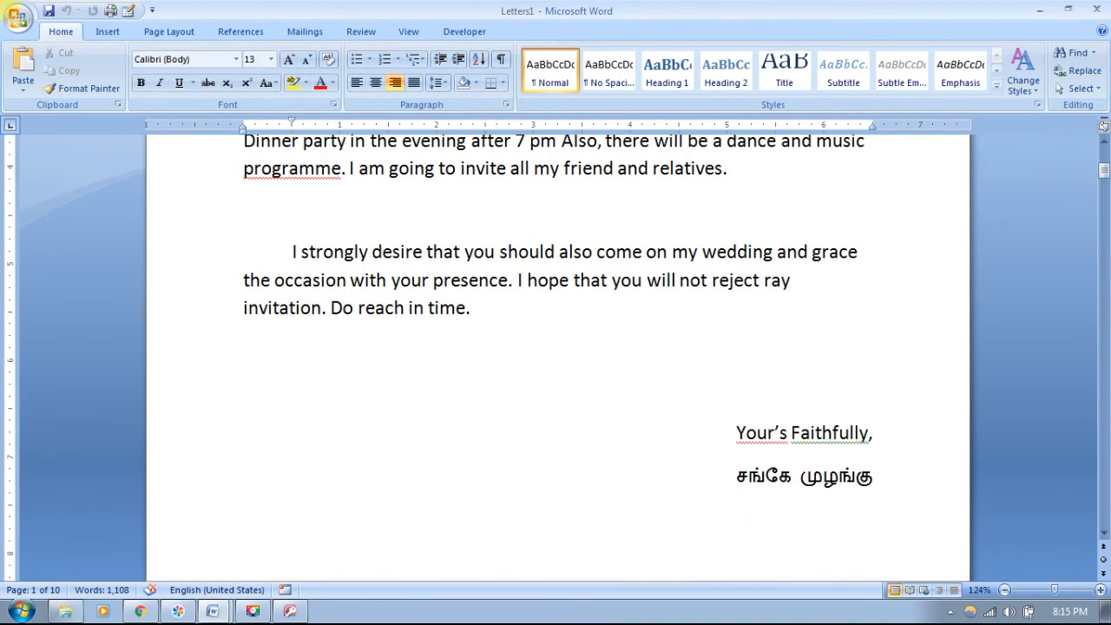
scroll(556, 365, down, 8)
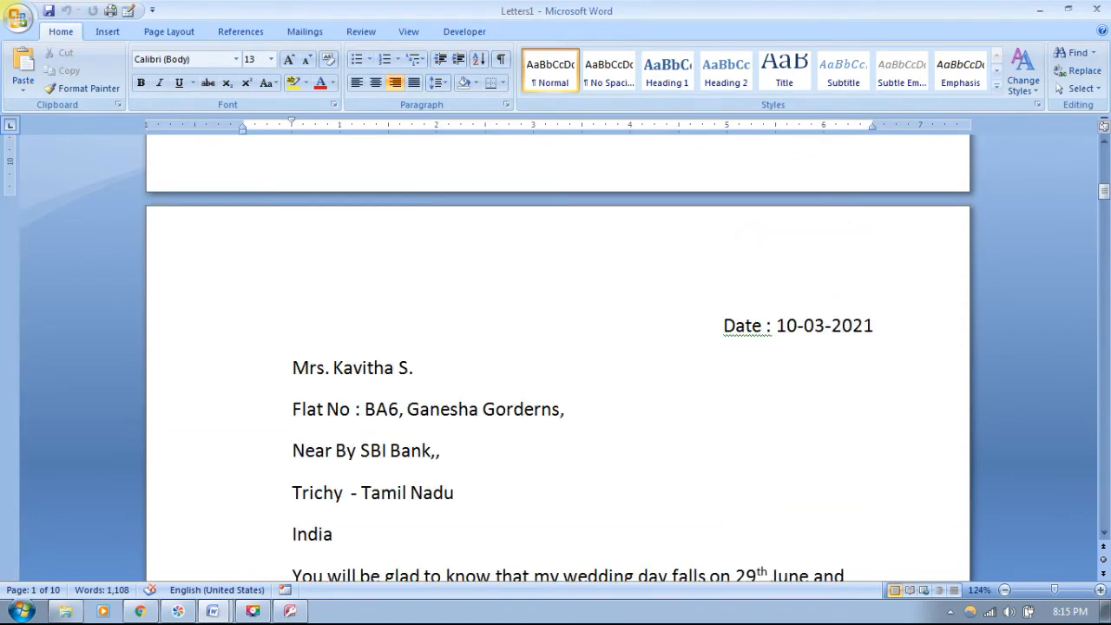
scroll(556, 365, down, 4)
scroll(556, 365, down, 17)
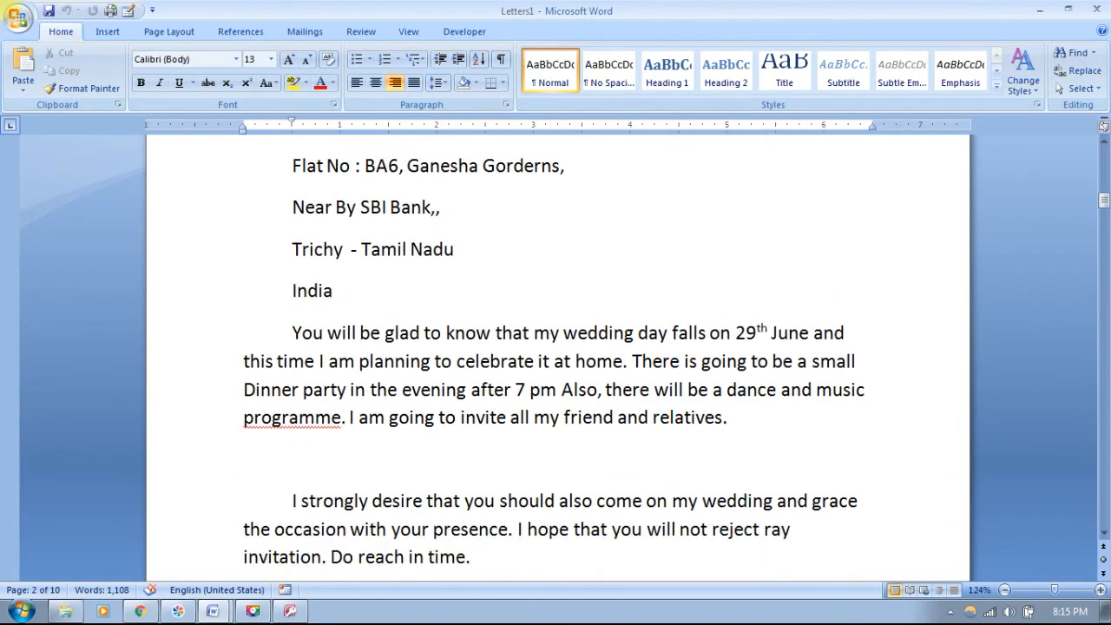
scroll(556, 365, down, 10)
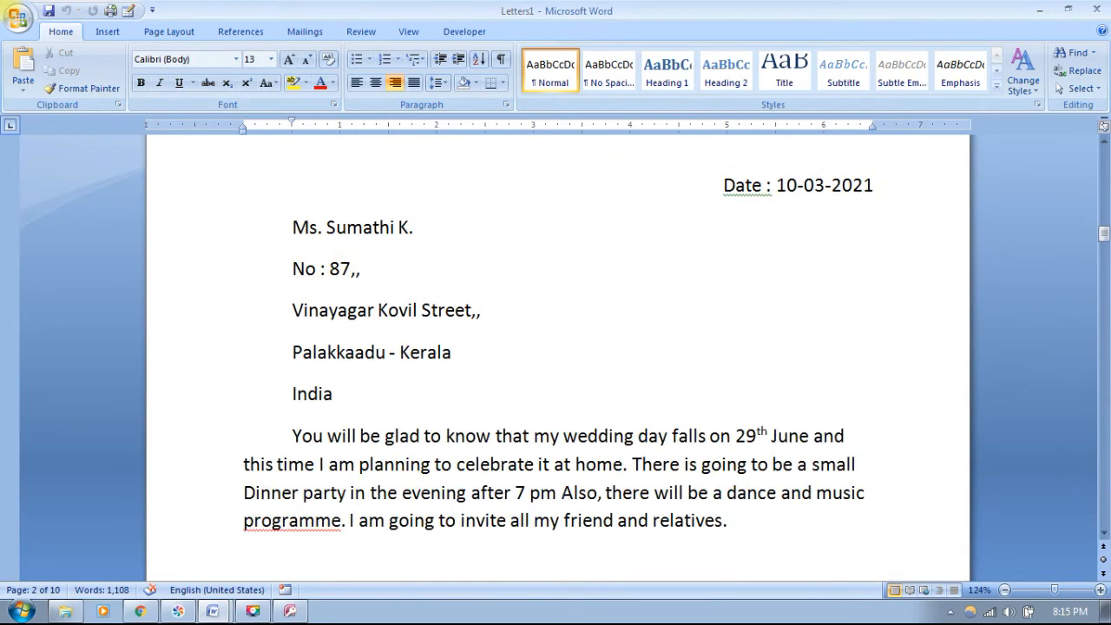
scroll(555, 365, up, 6)
scroll(556, 364, down, 20)
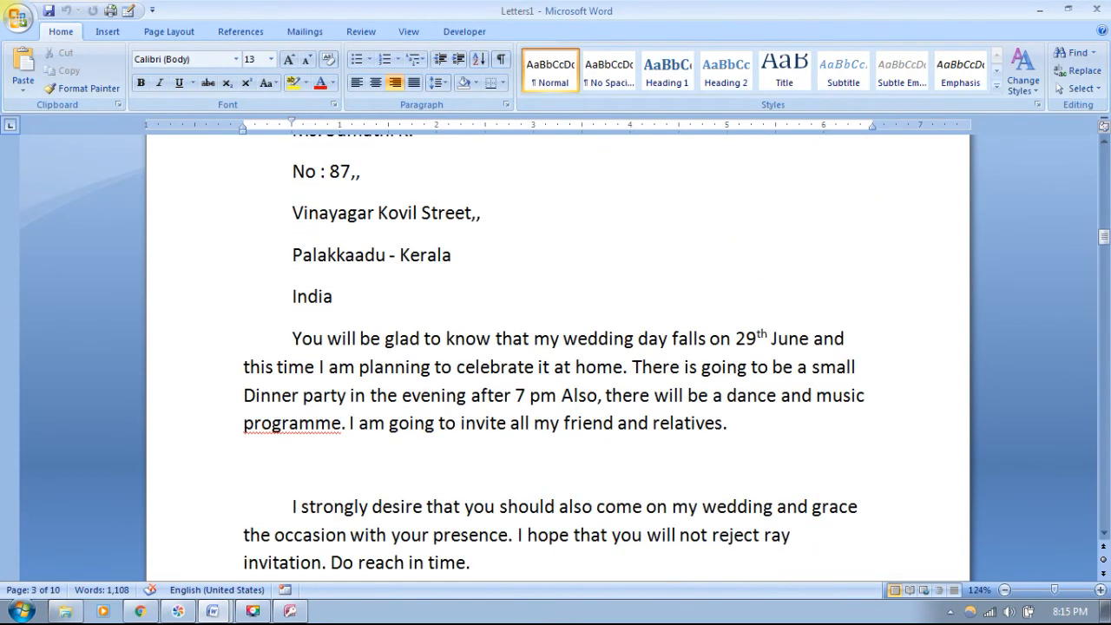
scroll(556, 365, down, 4)
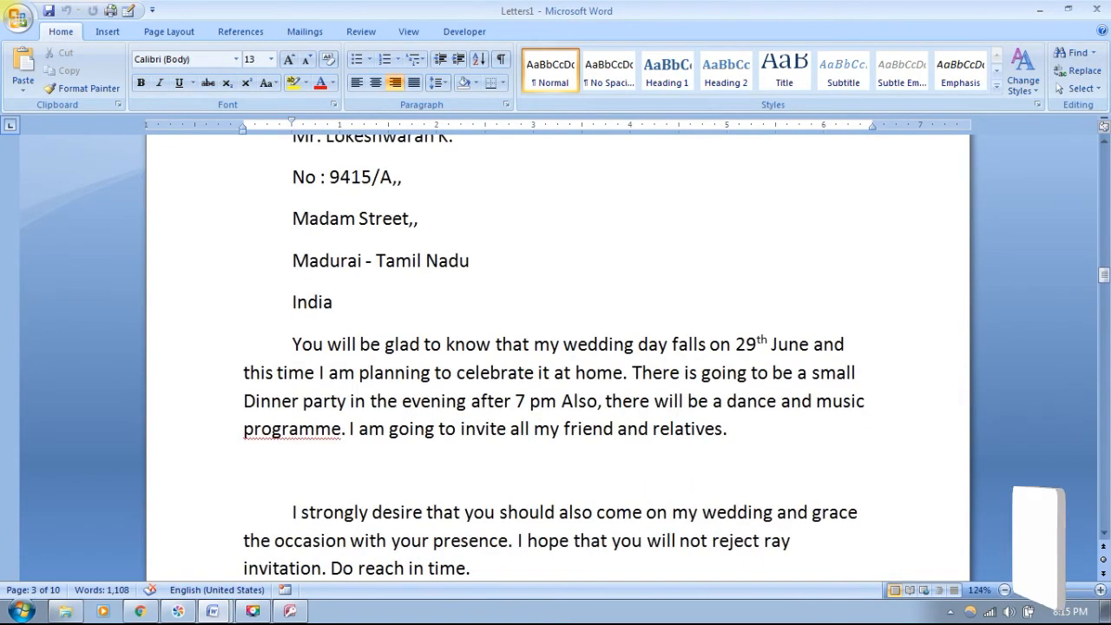
scroll(556, 365, up, 3)
scroll(555, 365, down, 20)
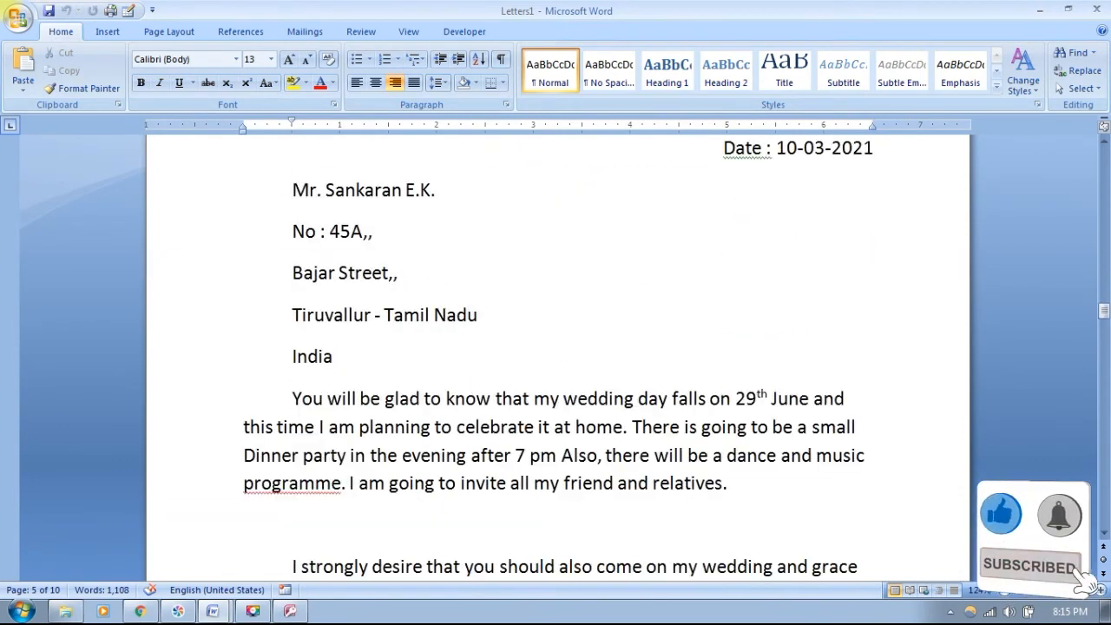
drag(293, 190, 355, 357)
click(347, 357)
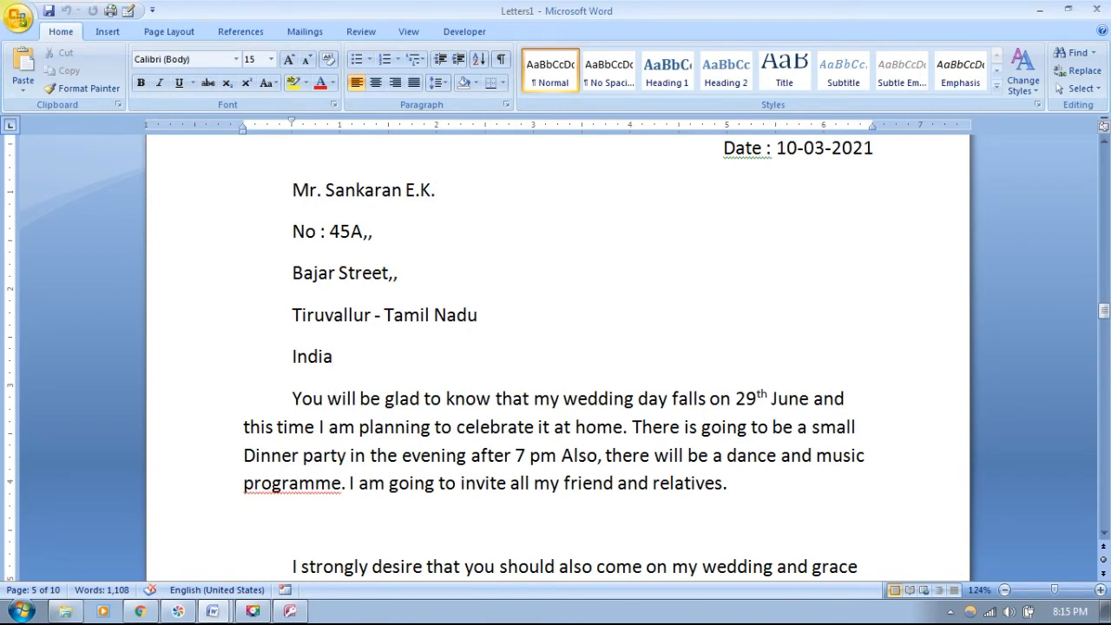
- Create a new blank document
key(alt+f)
key(n)
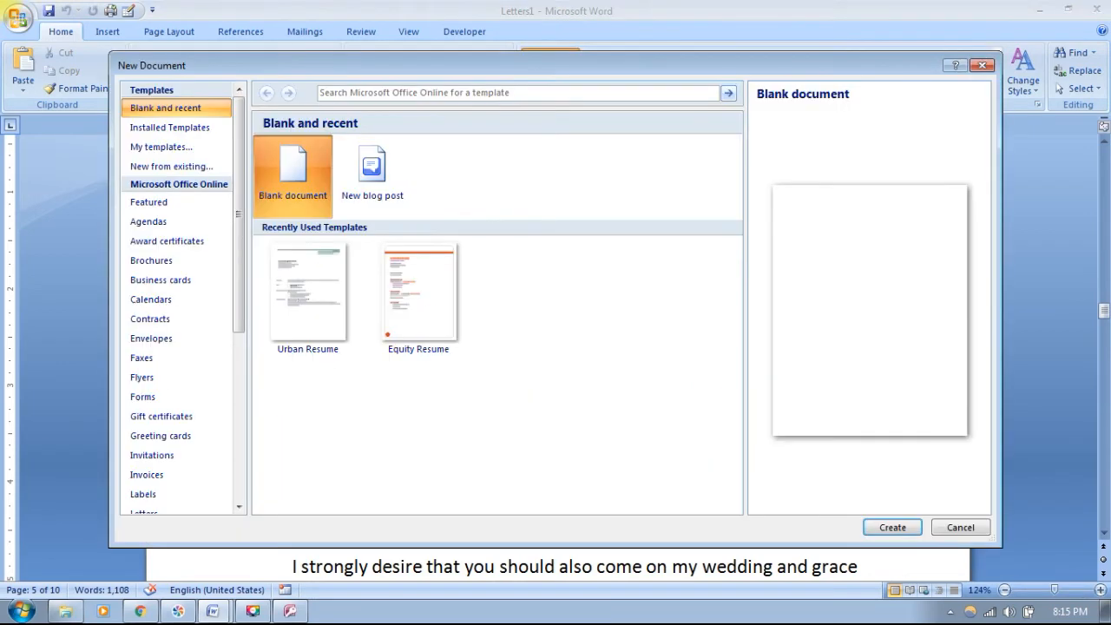
key(Return)
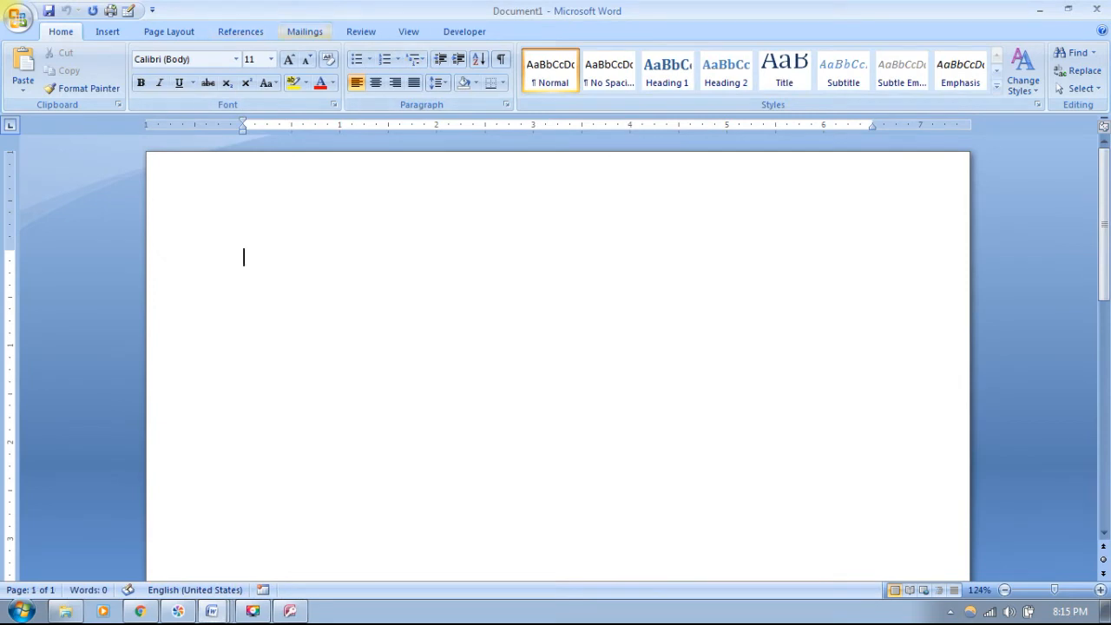
- Start an Envelopes mail merge and open the envelope size list
click(304, 32)
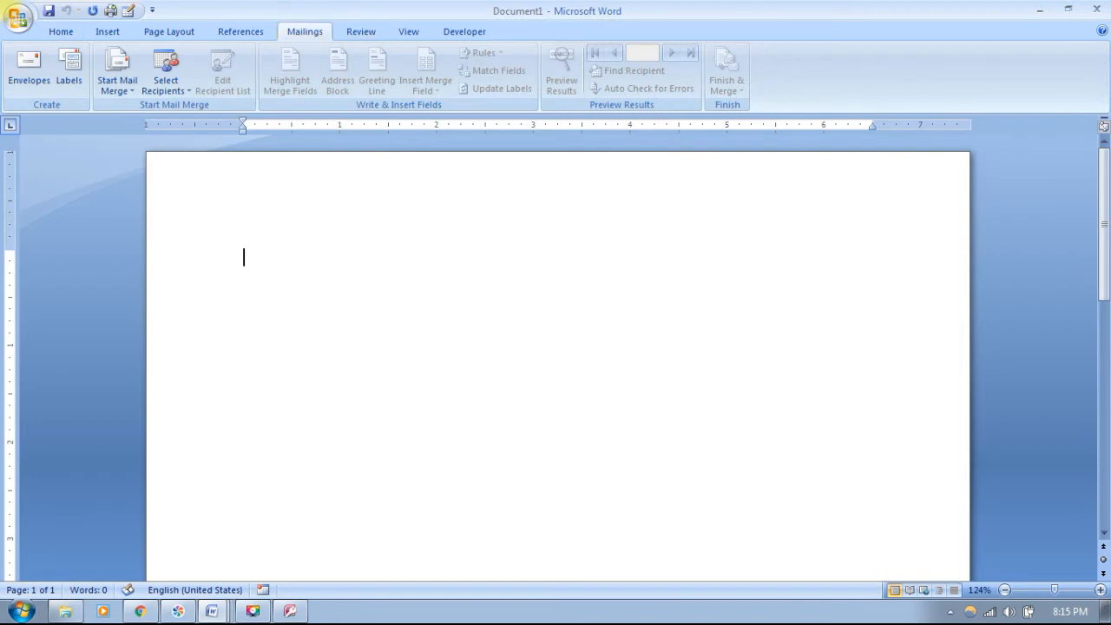
click(117, 74)
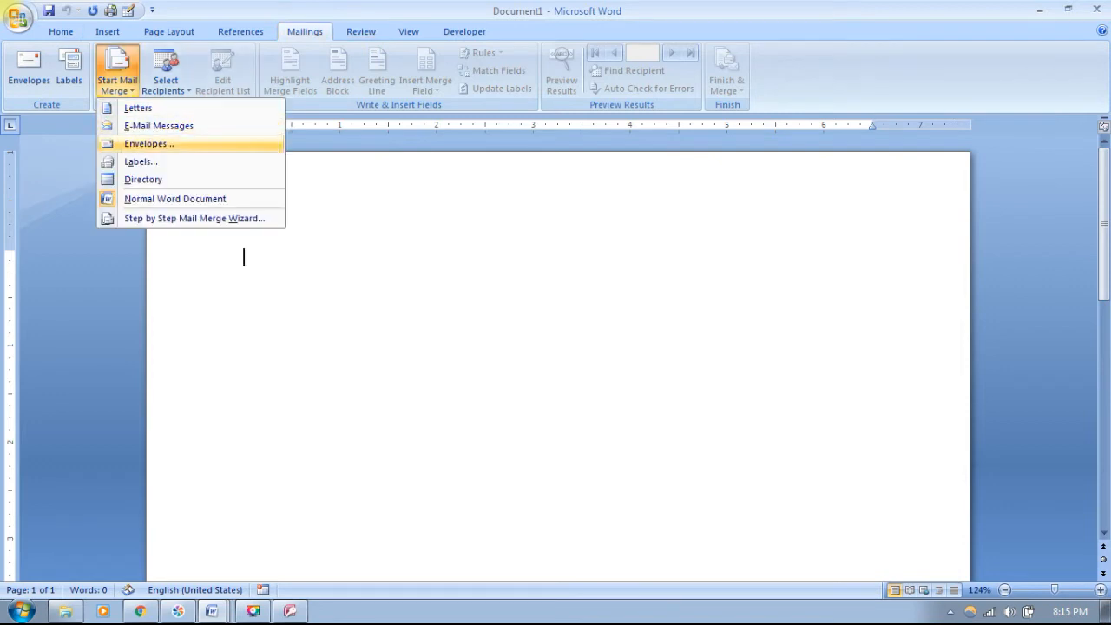
click(149, 144)
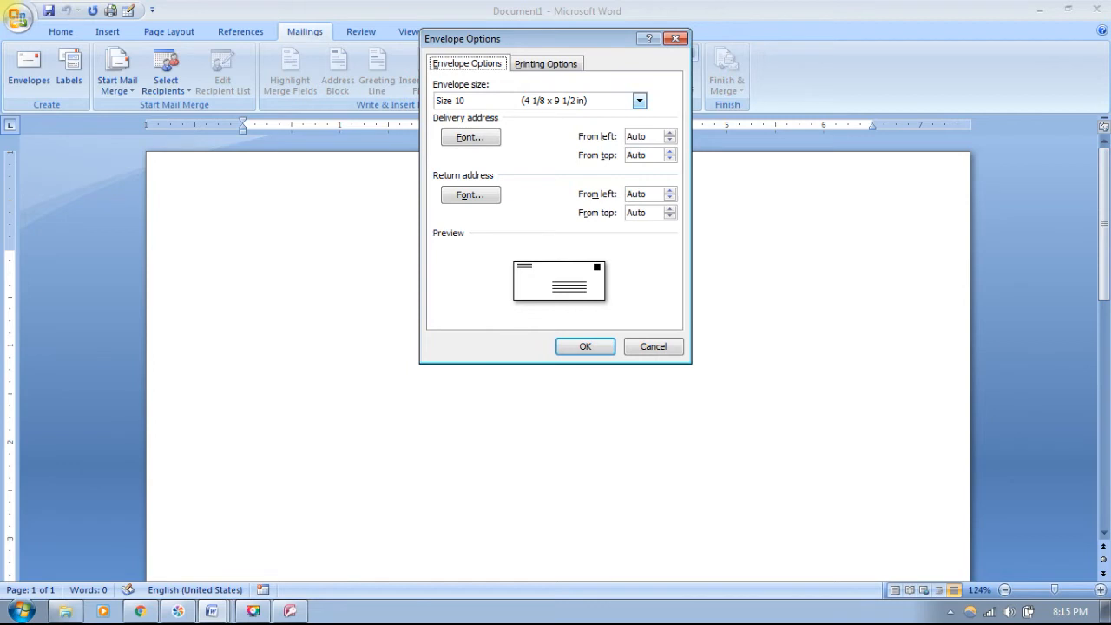
click(640, 100)
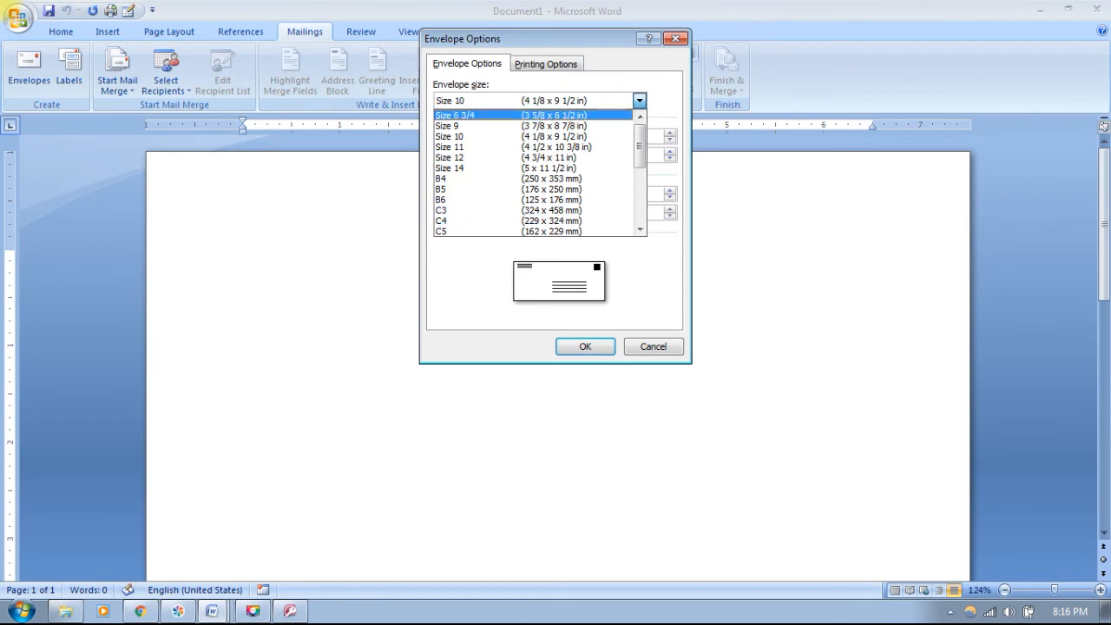
- Accept Size 10 in Envelope Options to make the page envelope-sized
click(521, 136)
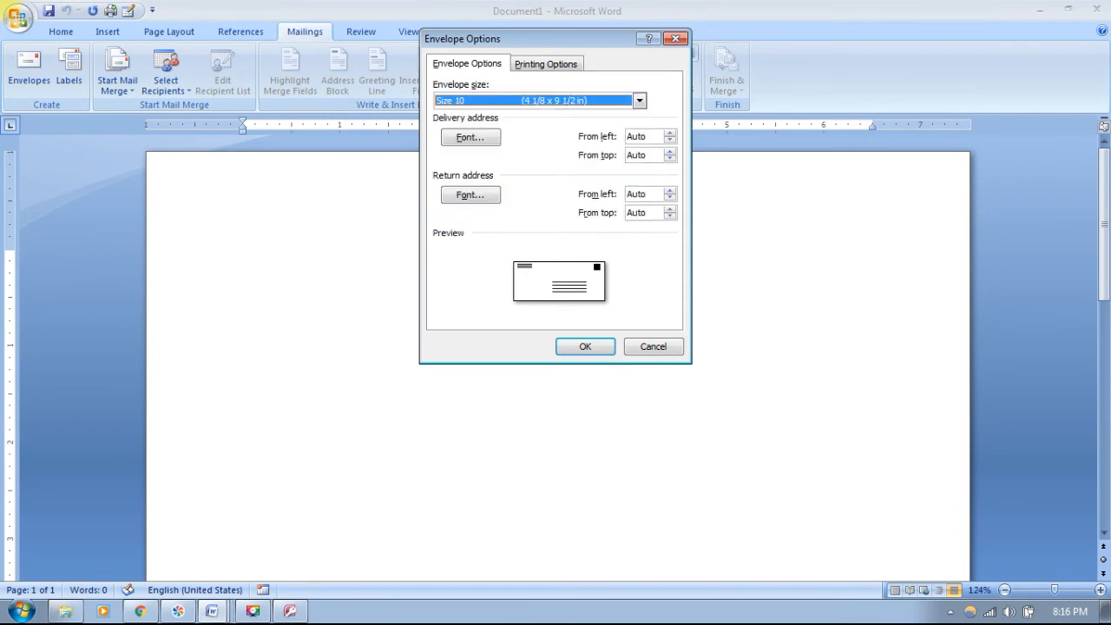
click(585, 346)
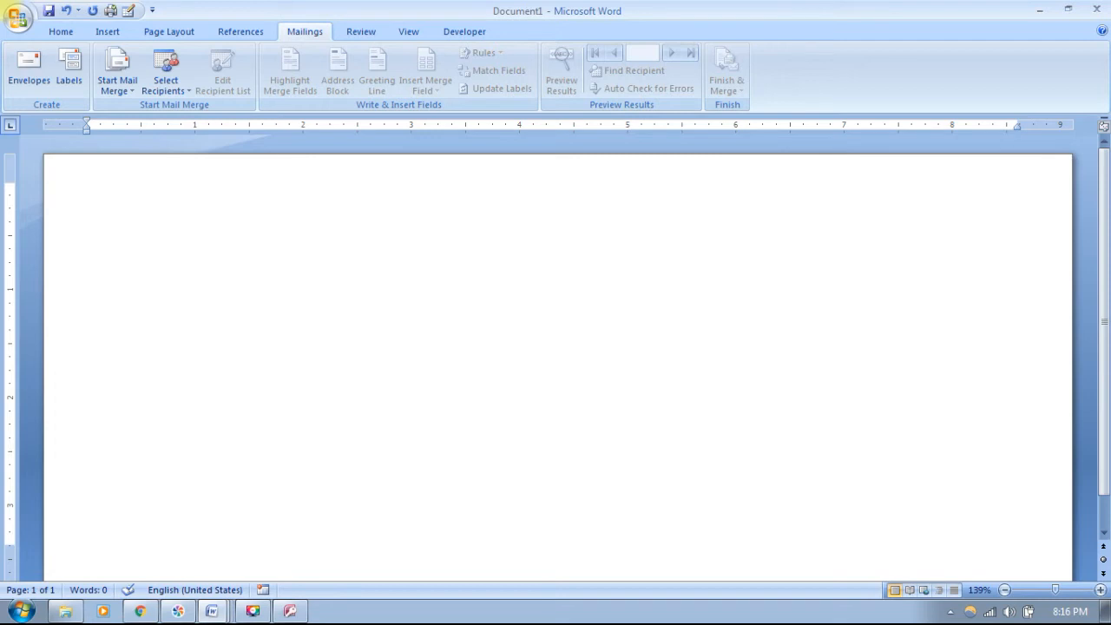
- Type the 'From :' heading, then the sender's name on an indented line below it
text(From :)
key(Return)
key(Tab)
key(alt+Escape)
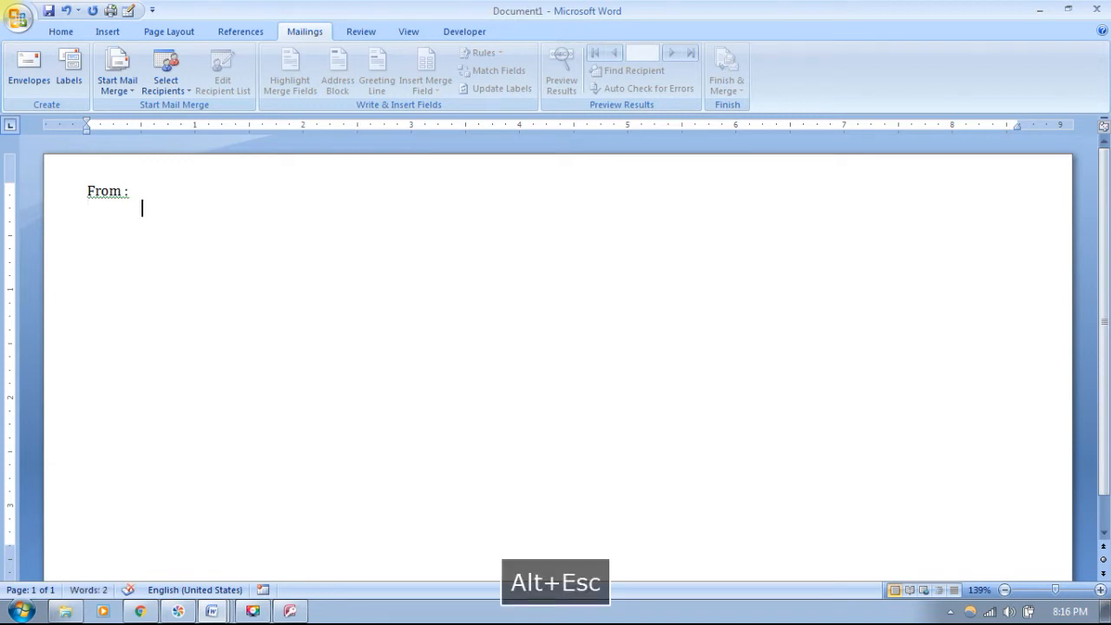
key(alt+Escape)
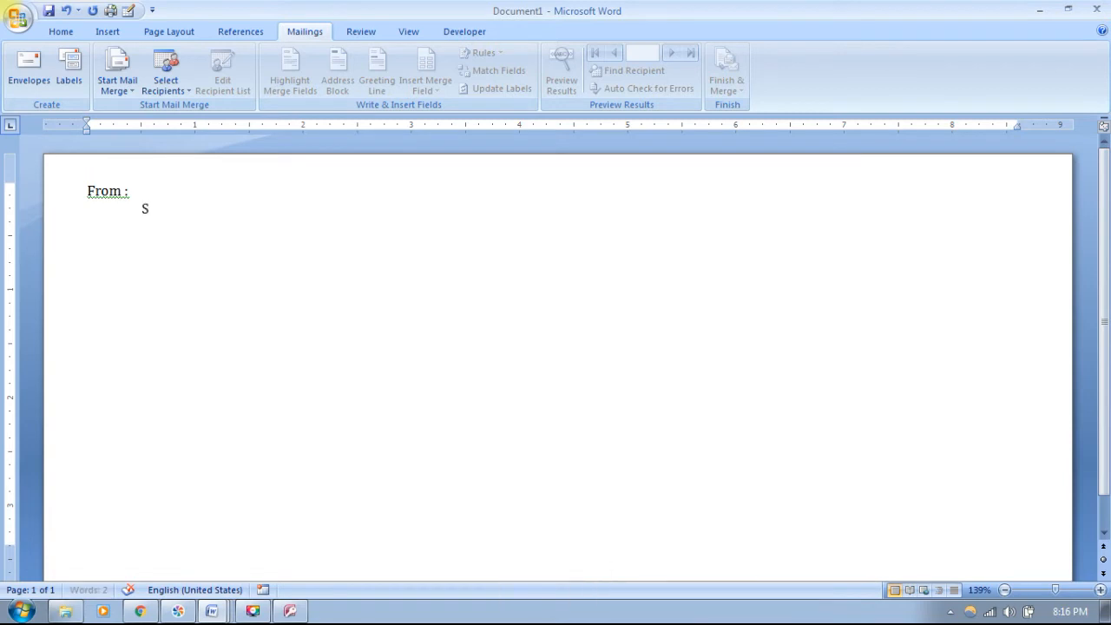
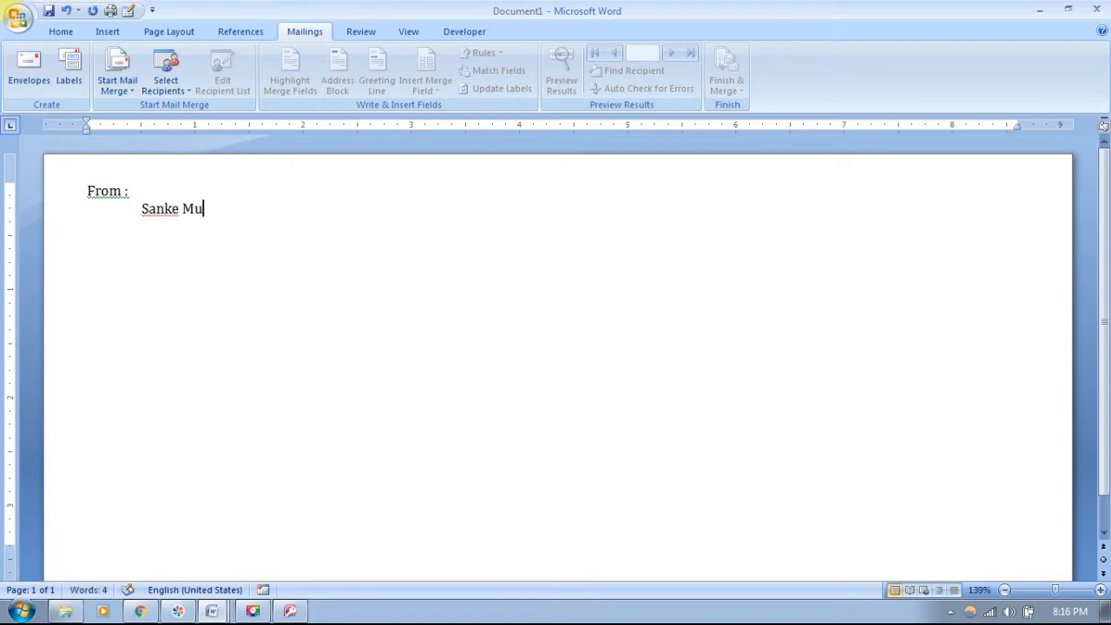
key(Return)
key(Tab)
- Add the indented district, taluk, and town-with-PIN-code lines of the return address
click(1004, 591)
click(1005, 591)
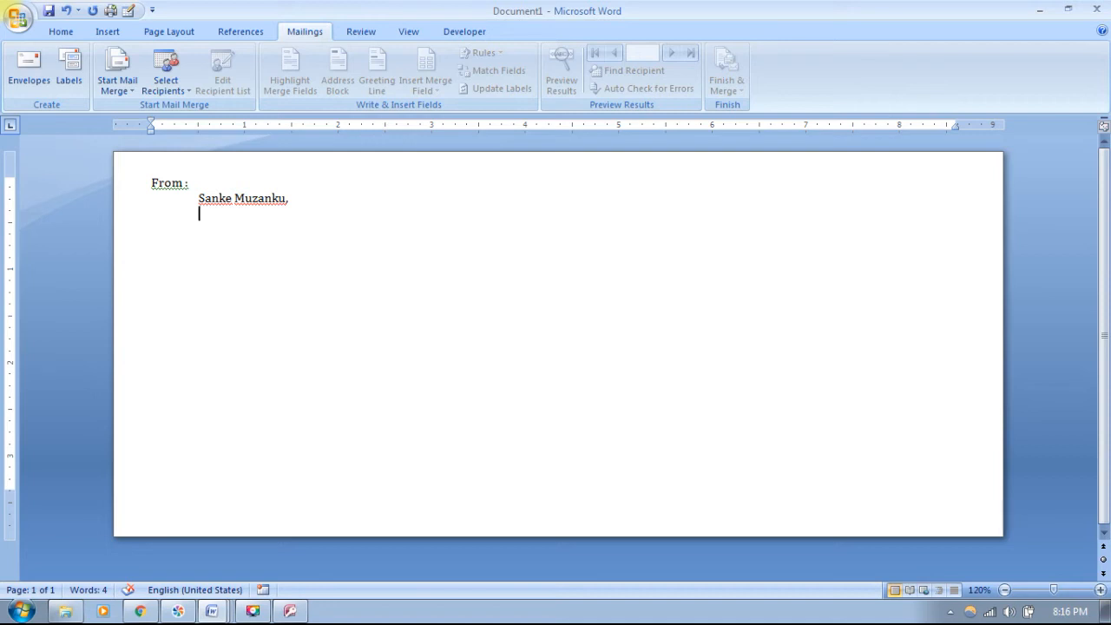
text(Tiruvallur Disk)
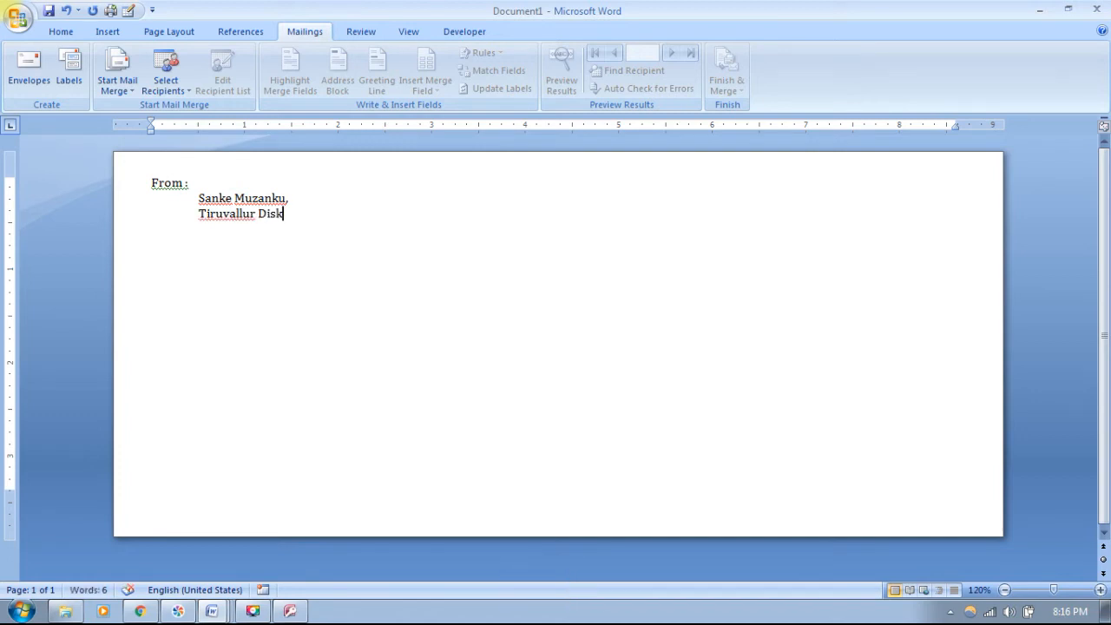
text(,)
key(Return)
key(Tab)
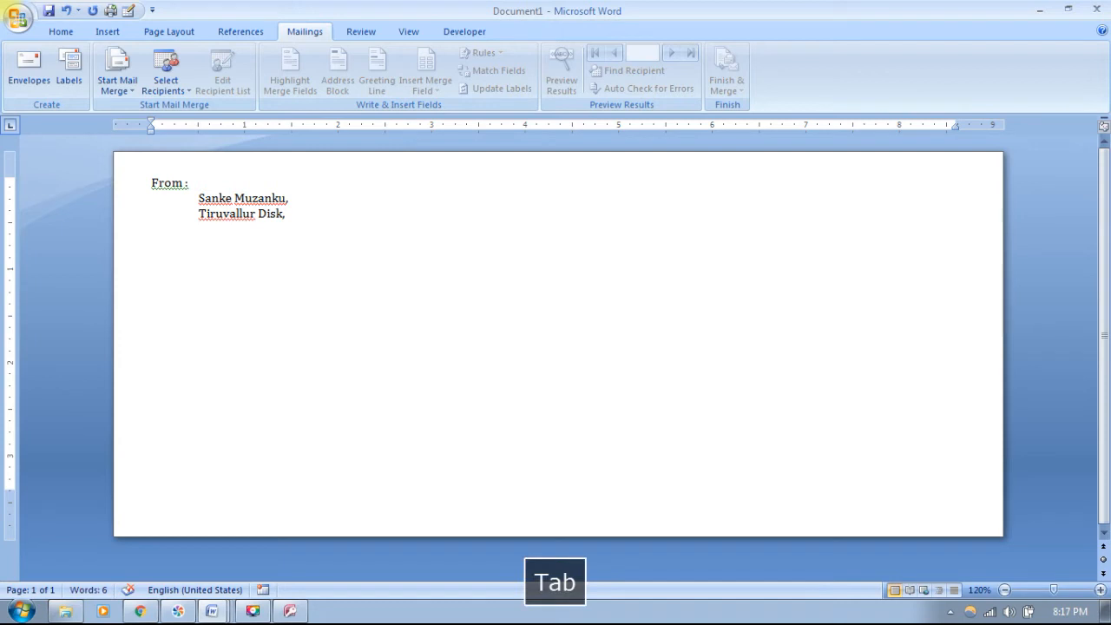
text(Pa)
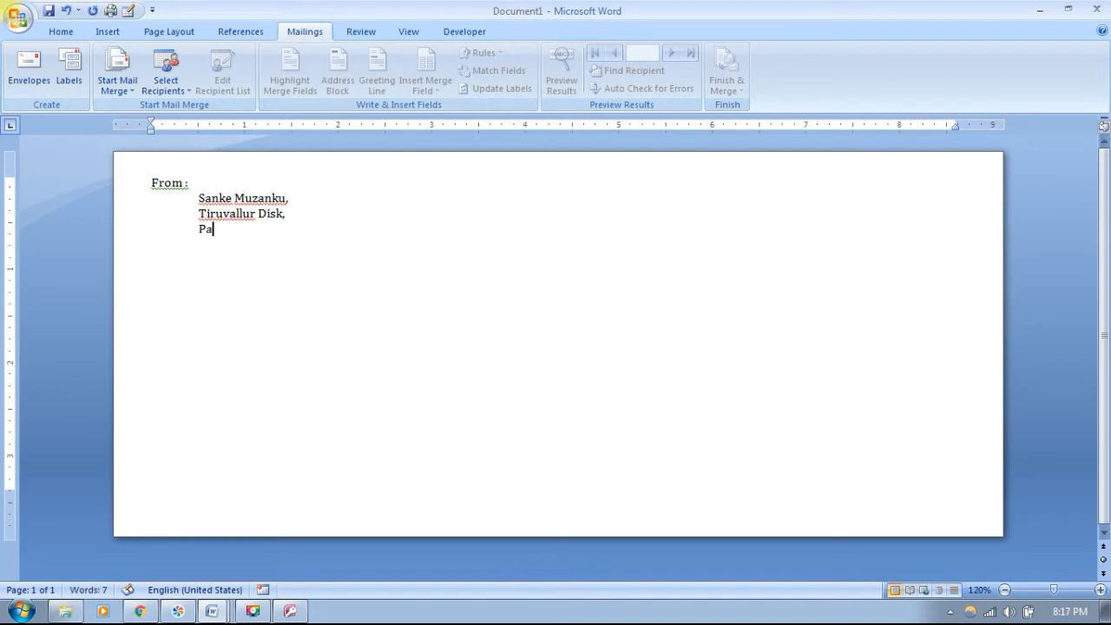
text(llipattu Taluk,)
key(Return)
key(Tab)
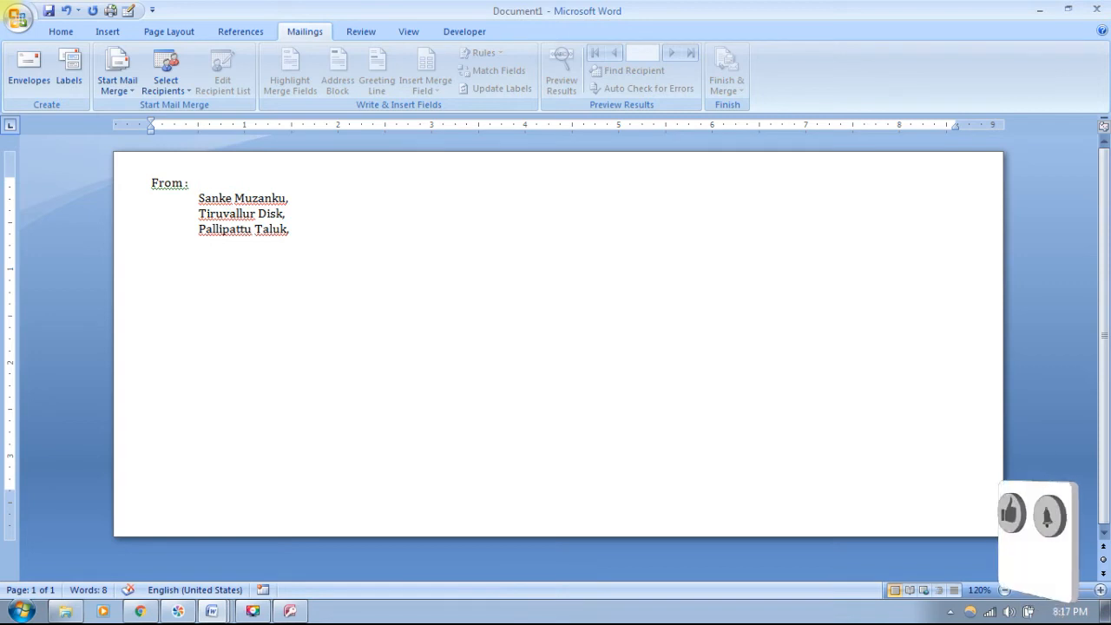
text(Nagari -)
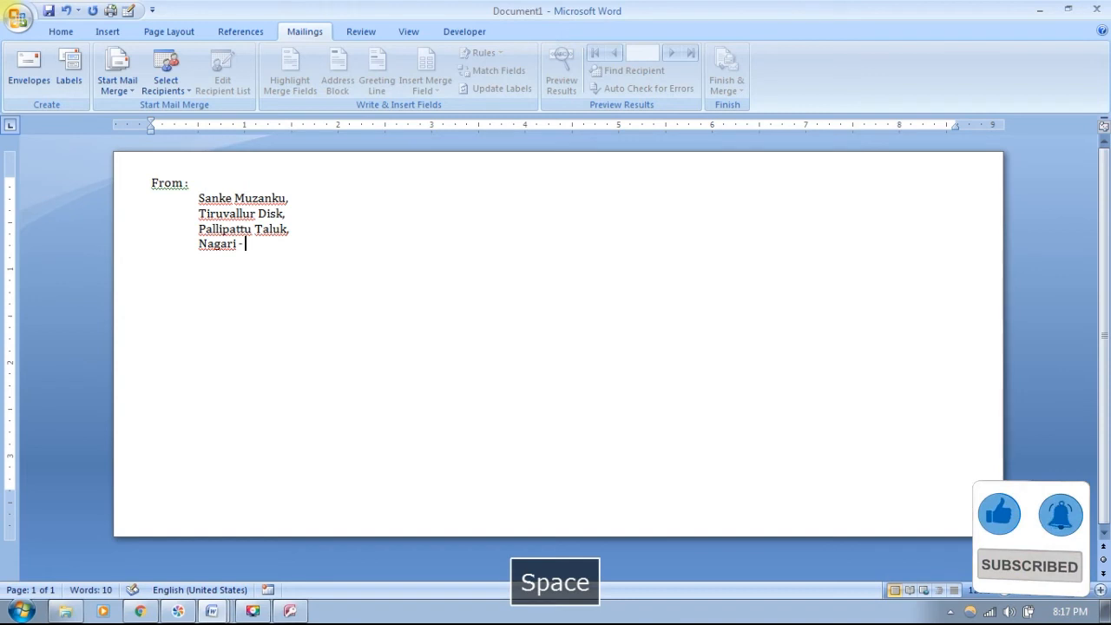
text( 63)
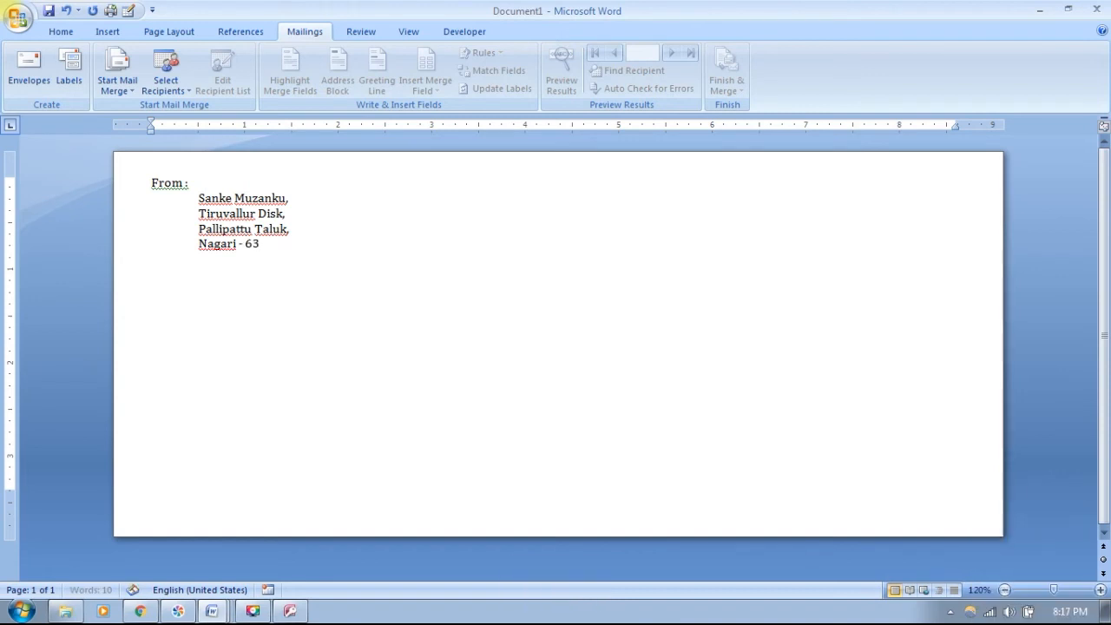
text(1547.)
- Remove the trailing full stop, enlarge all envelope text with Ctrl+], and place the cursor in the delivery area
key(BackSpace)
key(ctrl+a)
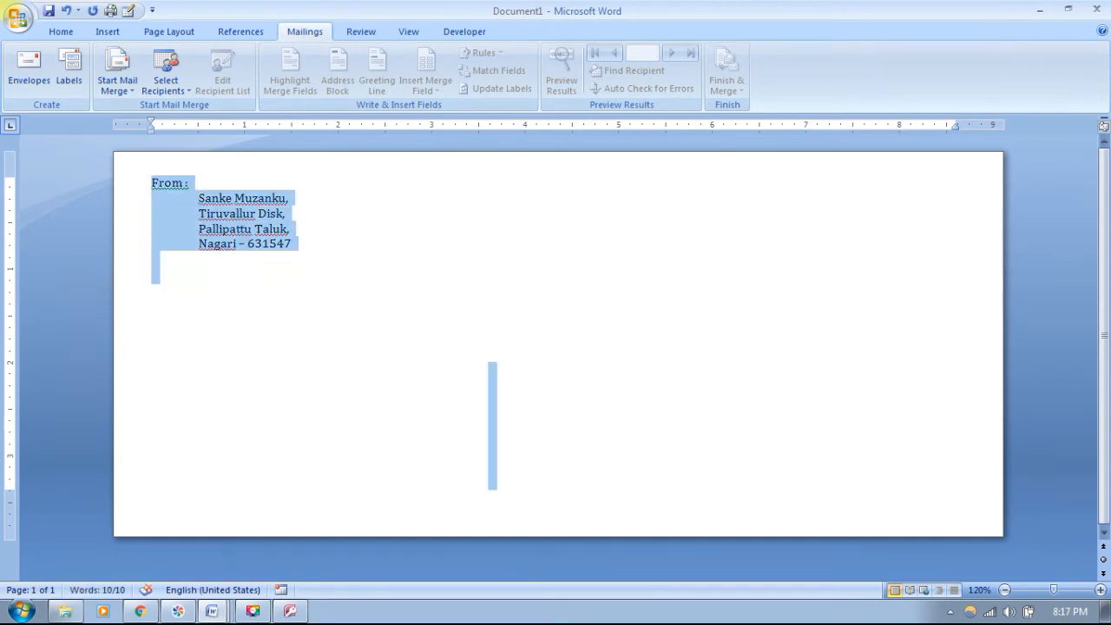
key(ctrl+bracketright)
key(ctrl+bracketright)
key(ctrl+bracketright)
key(ctrl+bracketright)
key(ctrl+bracketright)
key(ctrl+bracketright)
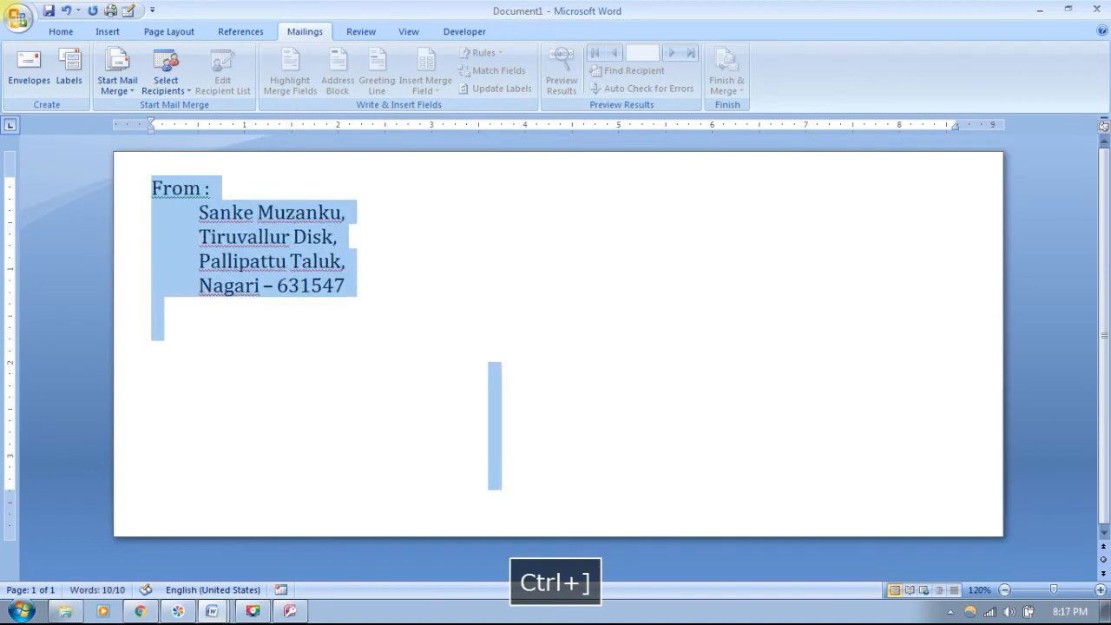
key(Down)
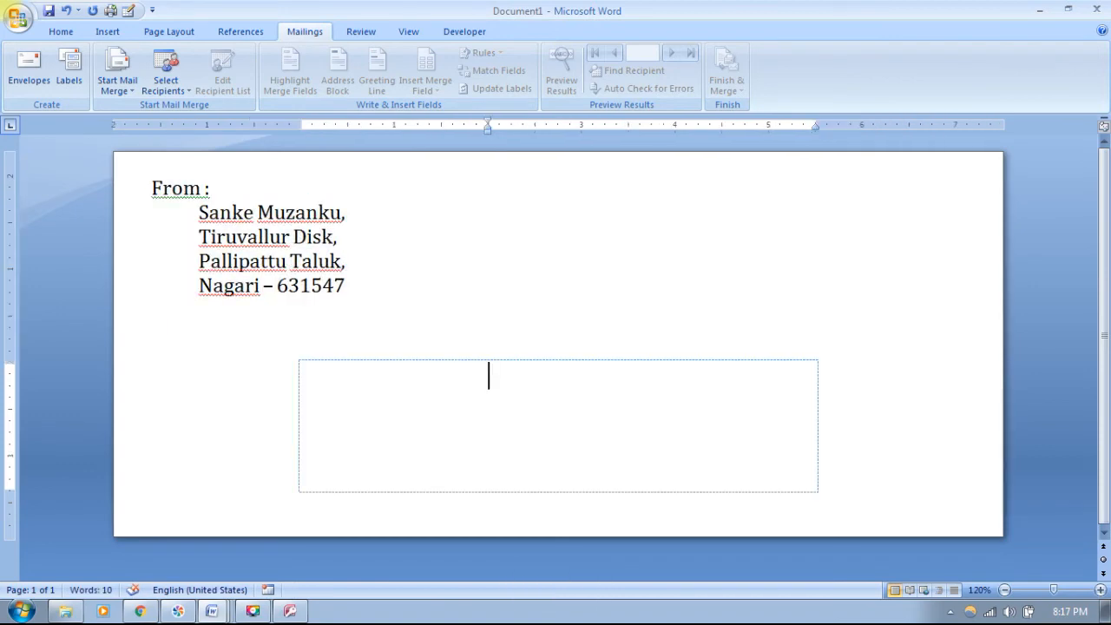
click(346, 286)
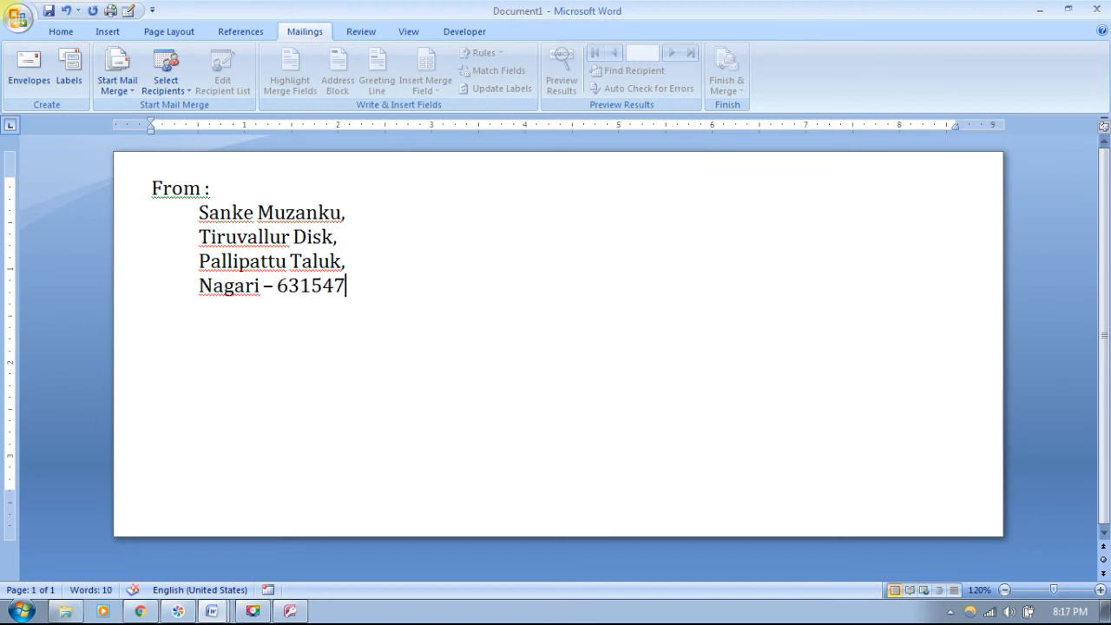
click(489, 376)
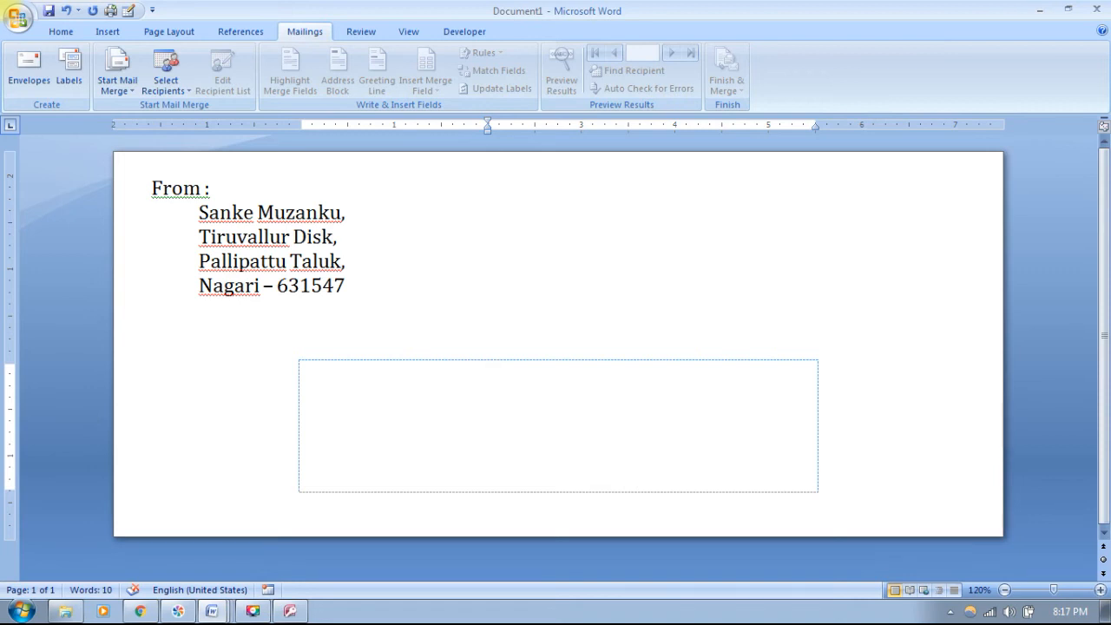
- Use the existing Address database on the Desktop as the recipient list
click(165, 82)
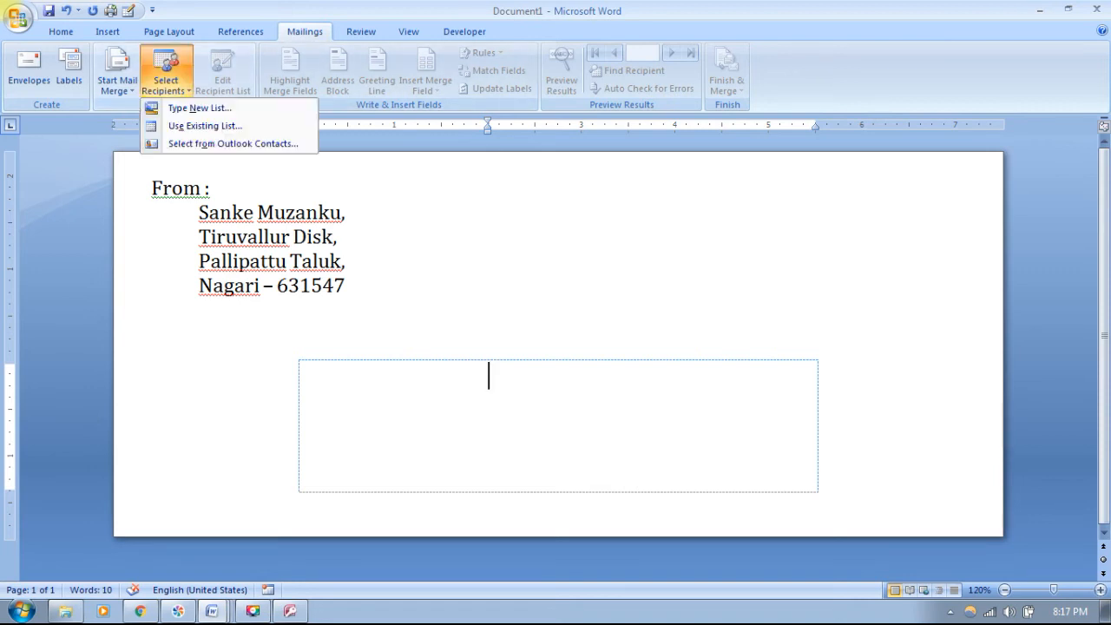
click(204, 126)
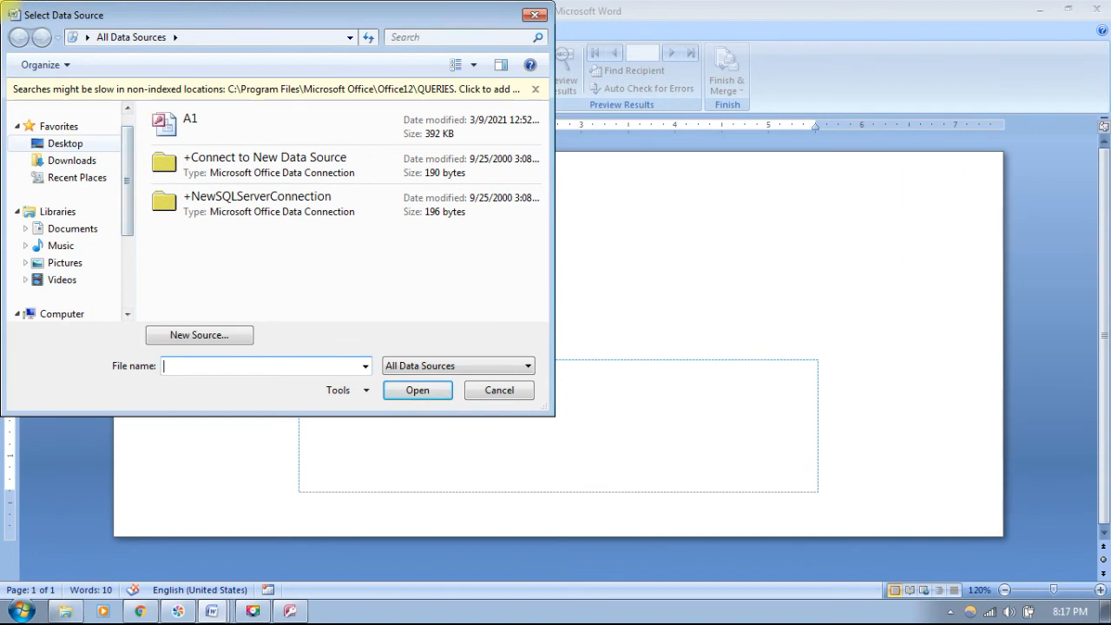
click(65, 143)
click(190, 225)
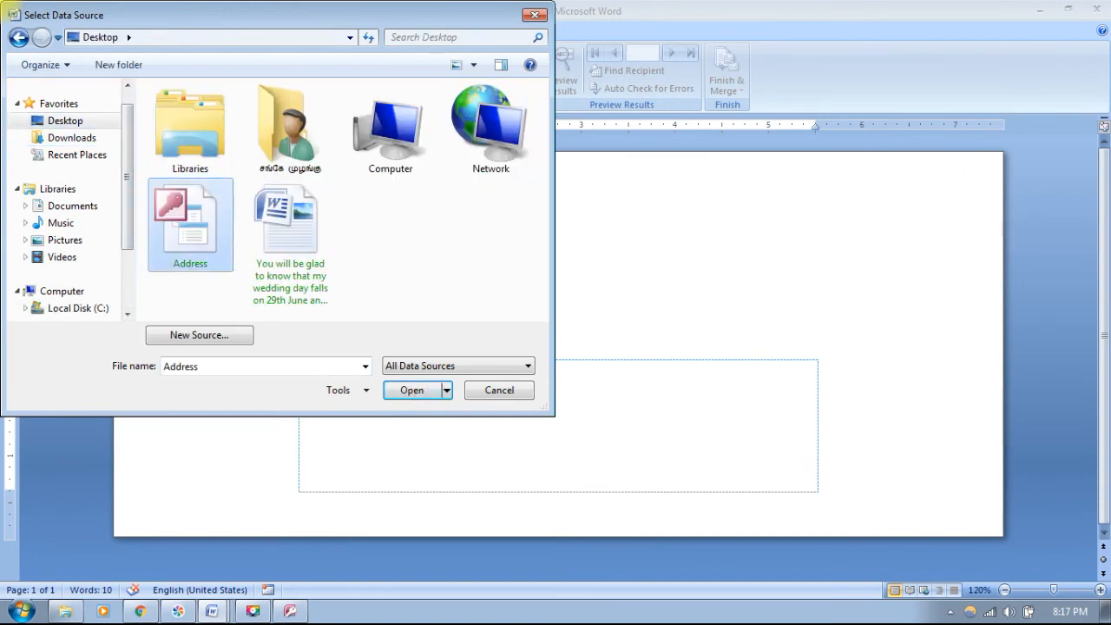
click(413, 390)
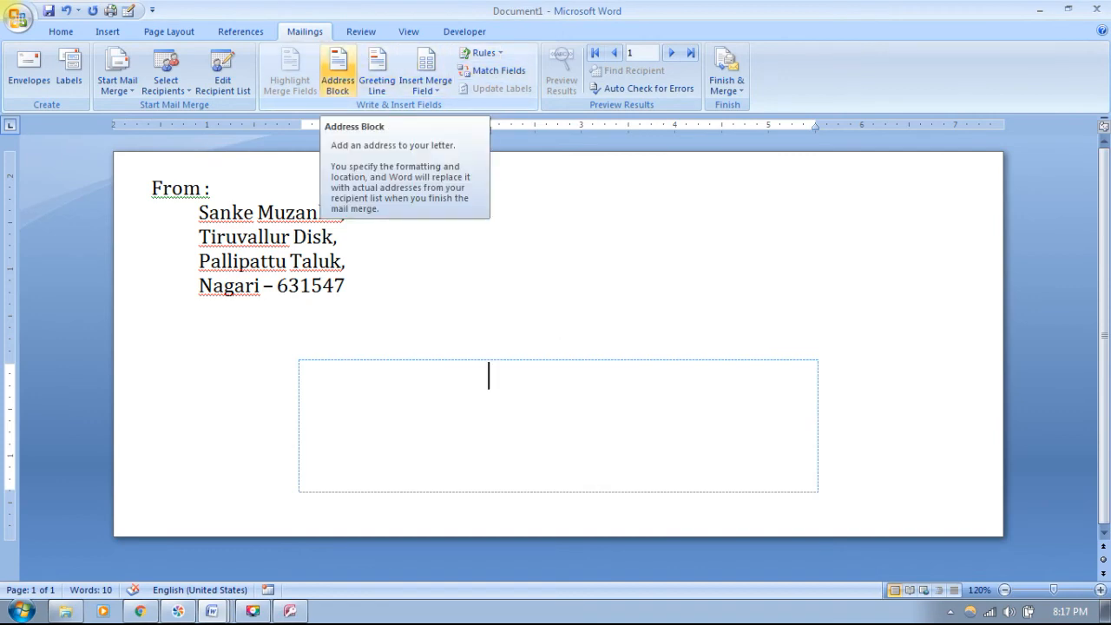
- Insert the «AddressBlock» field in the delivery area and choose Edit Individual Documents
click(337, 71)
click(725, 417)
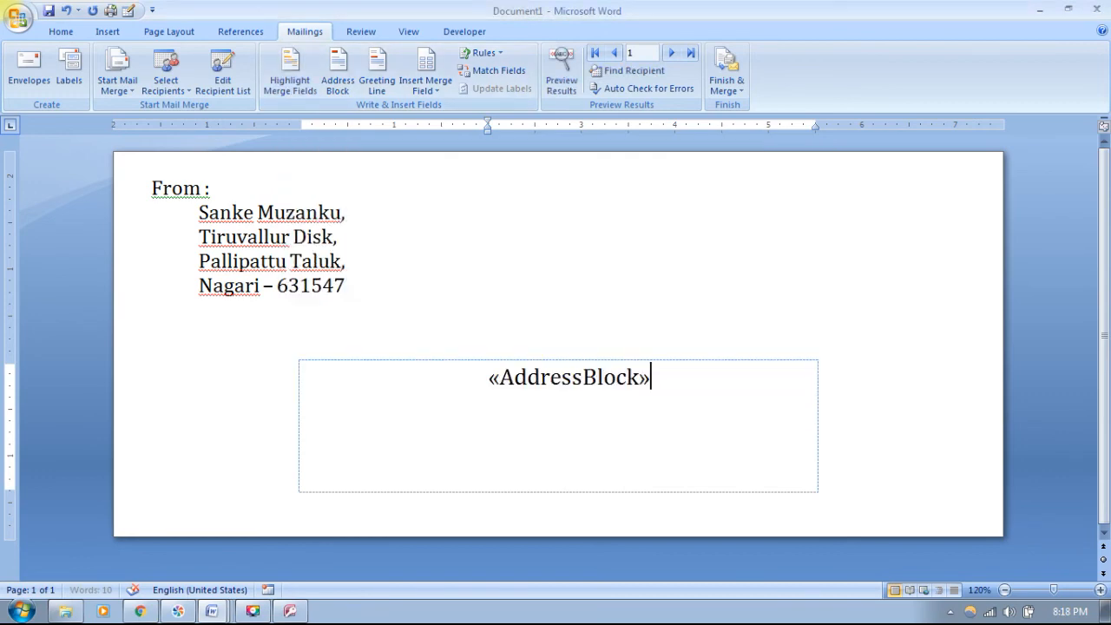
click(727, 73)
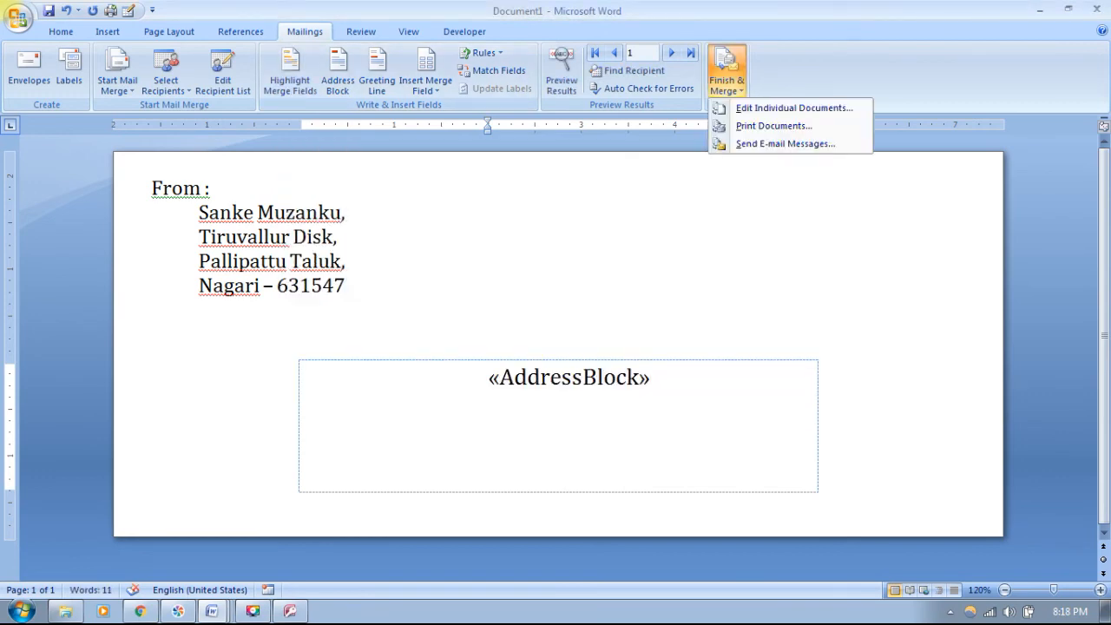
click(793, 108)
- Merge all records into Envelopes2 and review the merged recipient addresses
click(441, 206)
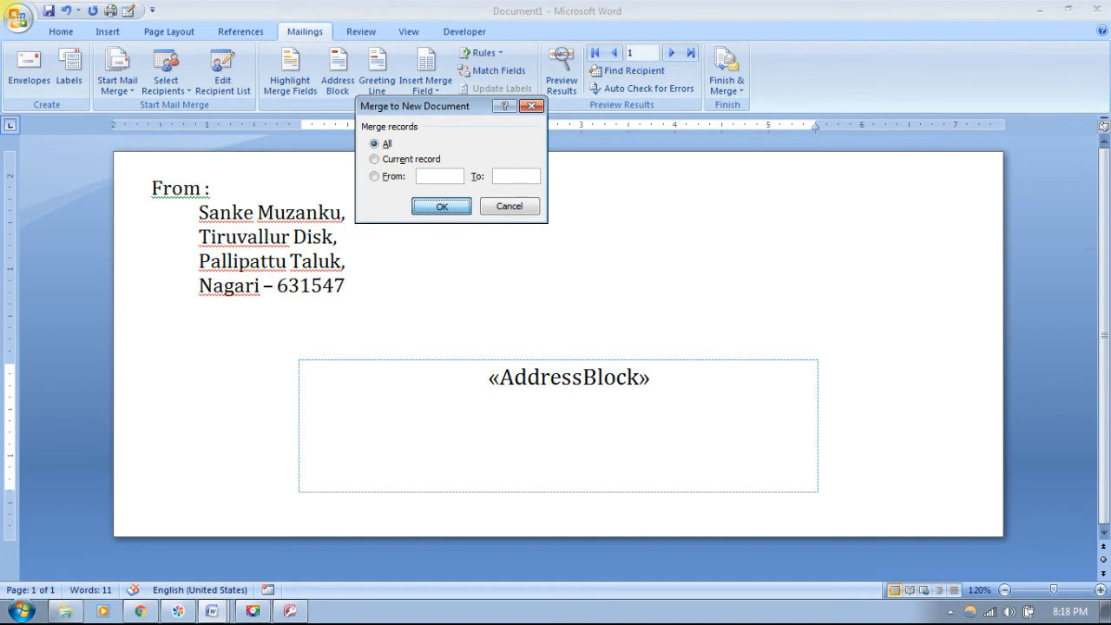
scroll(556, 348, down, 5)
scroll(555, 348, down, 3)
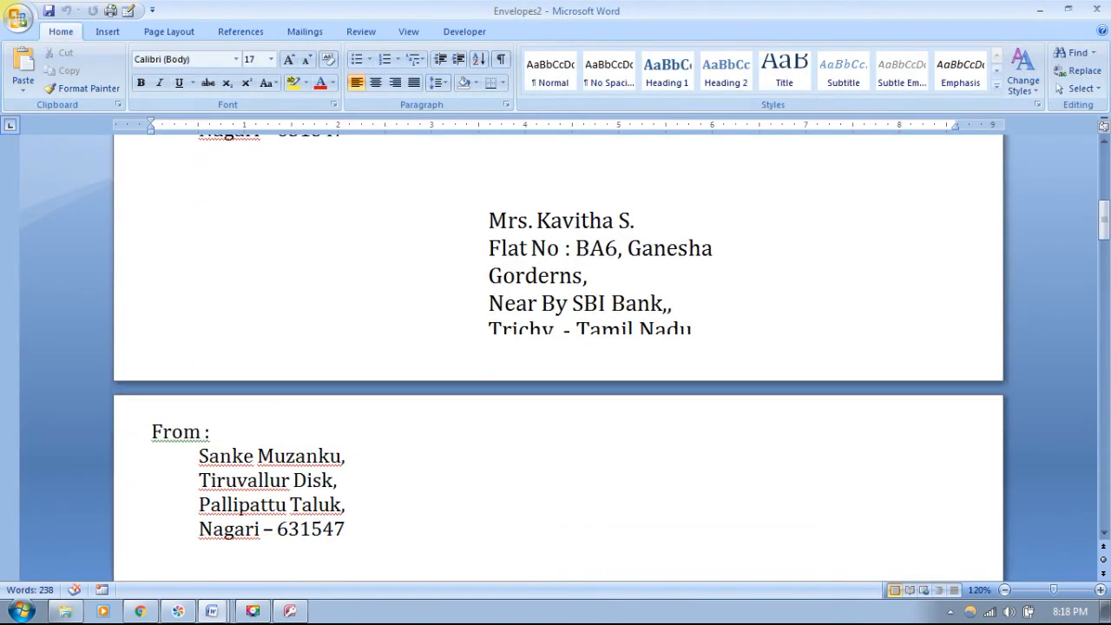
scroll(555, 347, up, 3)
scroll(556, 347, up, 2)
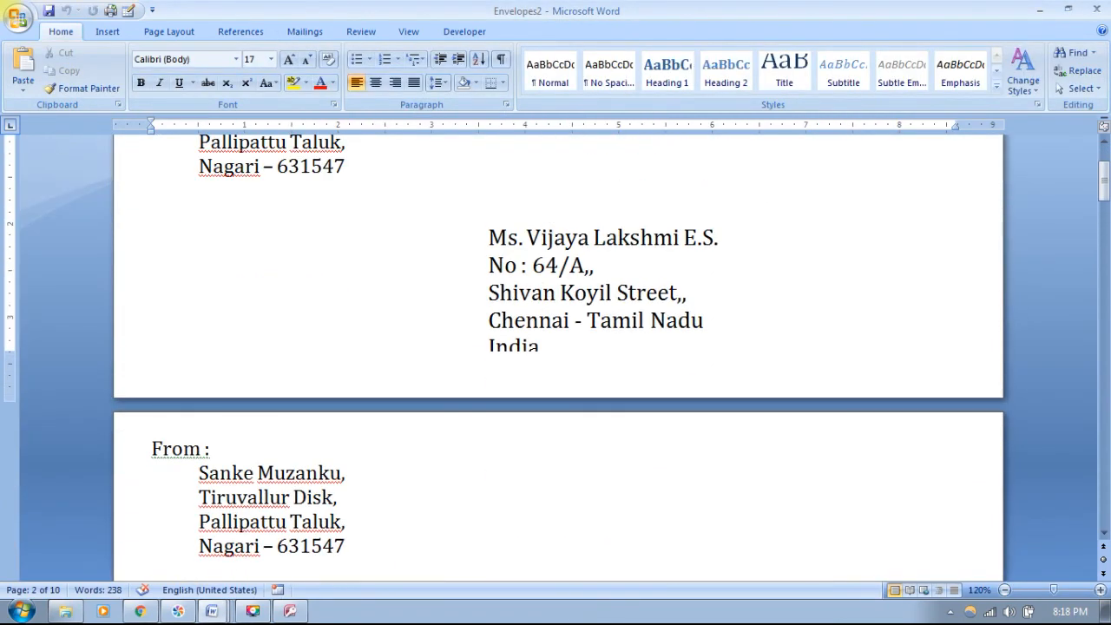
click(541, 346)
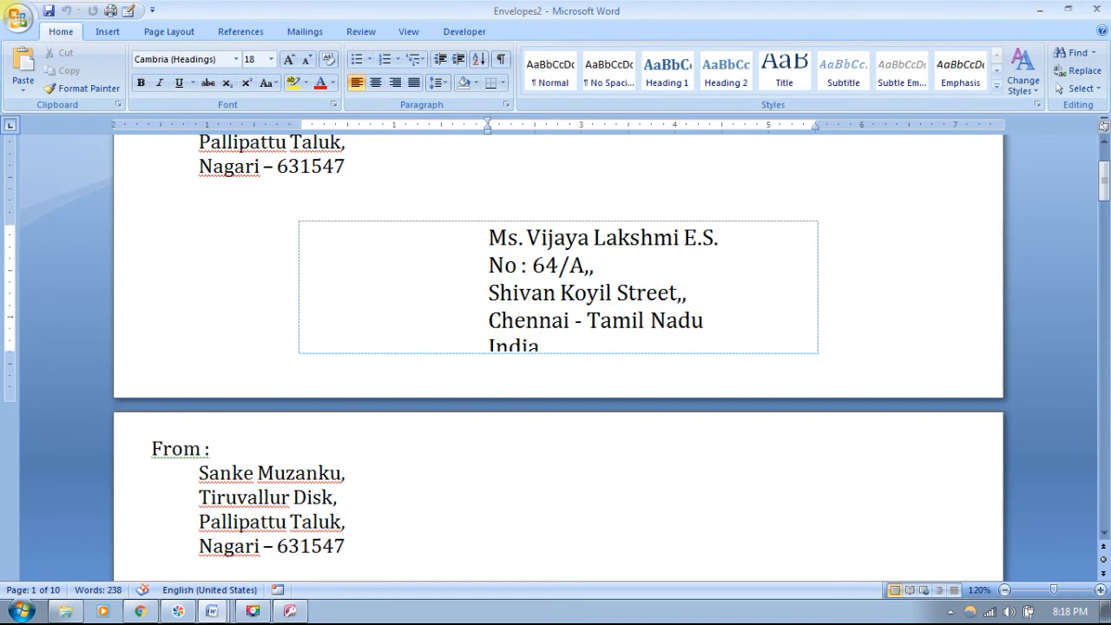
- Close Envelopes2 without saving it
scroll(555, 347, up, 3)
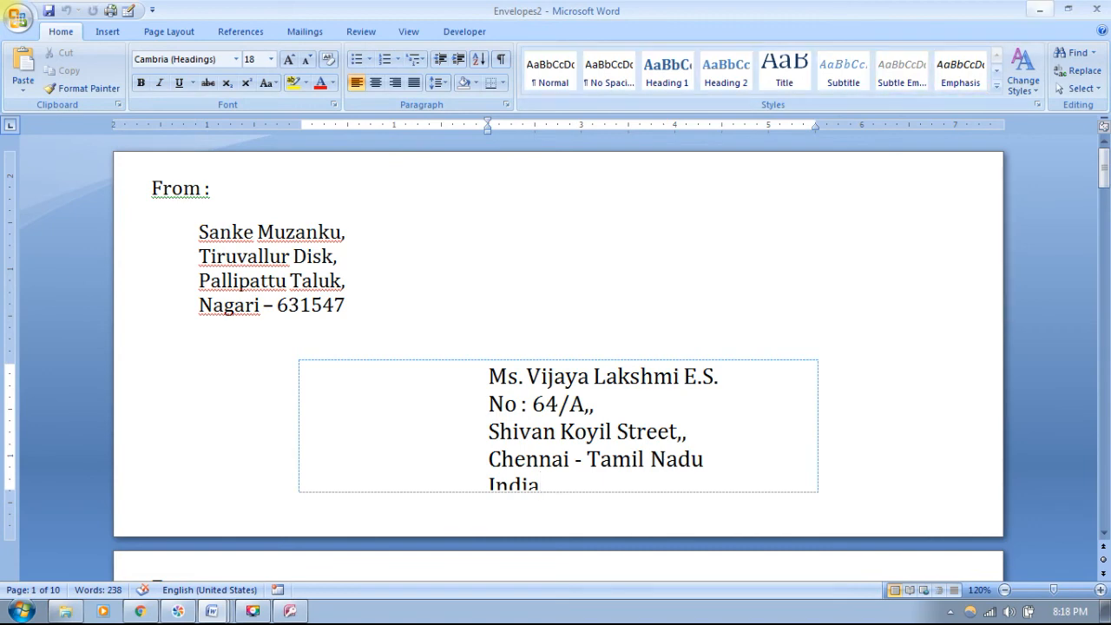
click(1091, 8)
click(556, 347)
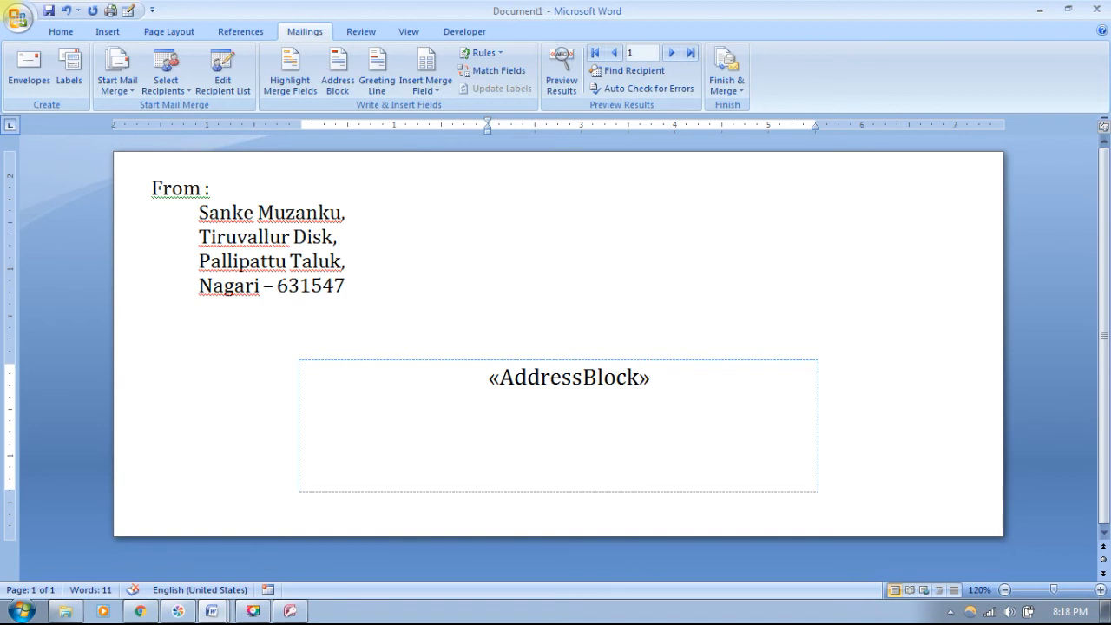
- Extend the delivery area upward and shrink the «AddressBlock» text by one point
drag(10, 490, 9, 514)
click(616, 353)
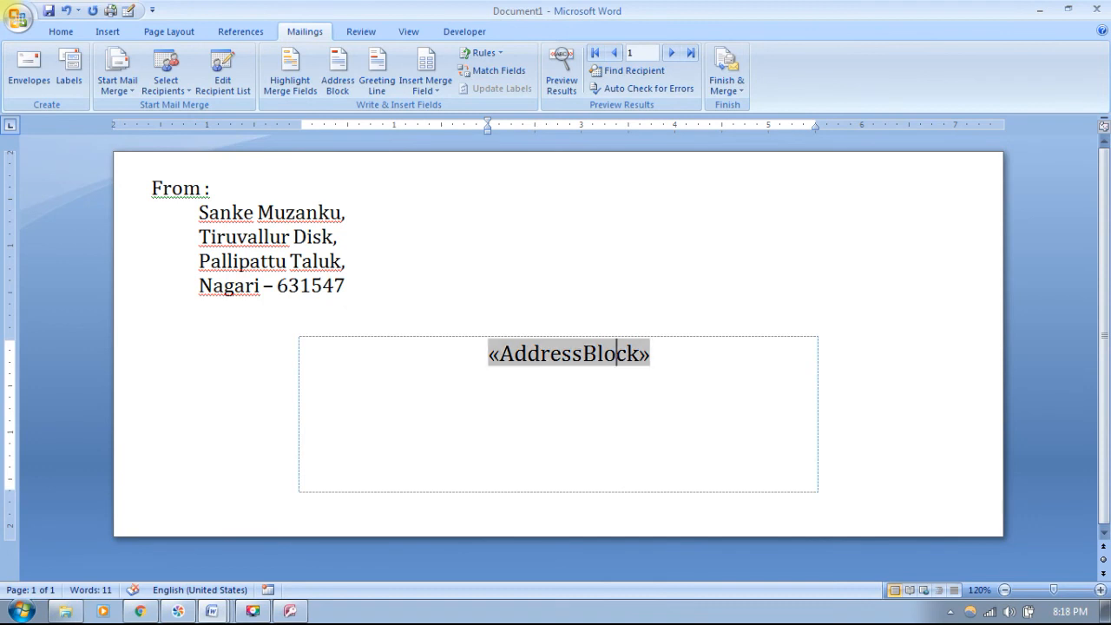
click(347, 286)
drag(489, 354, 656, 353)
key(ctrl+bracketleft)
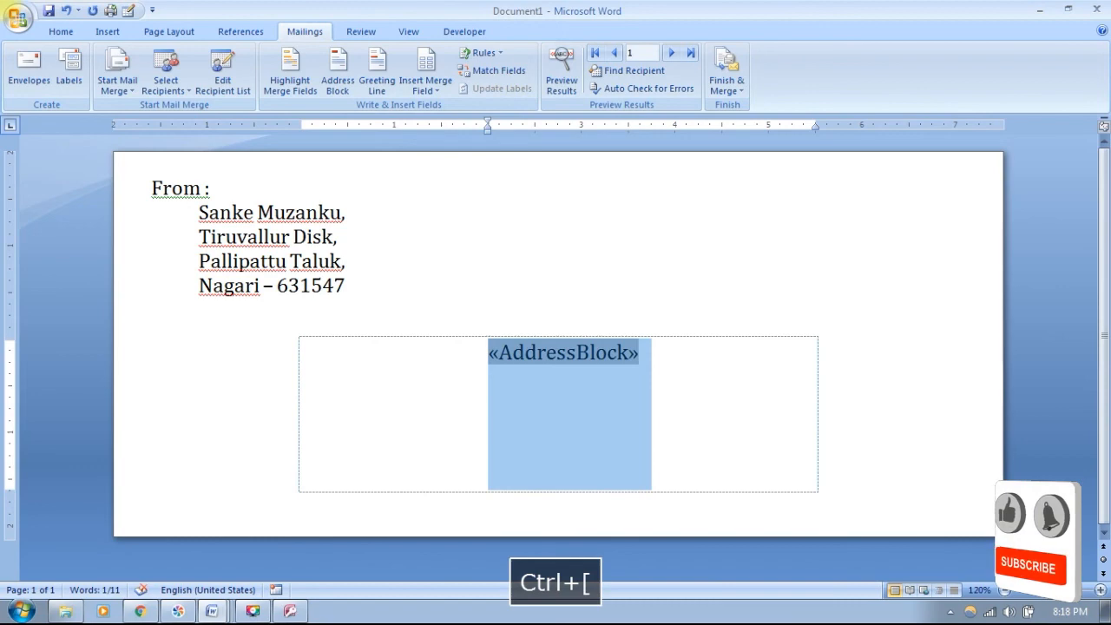
click(348, 261)
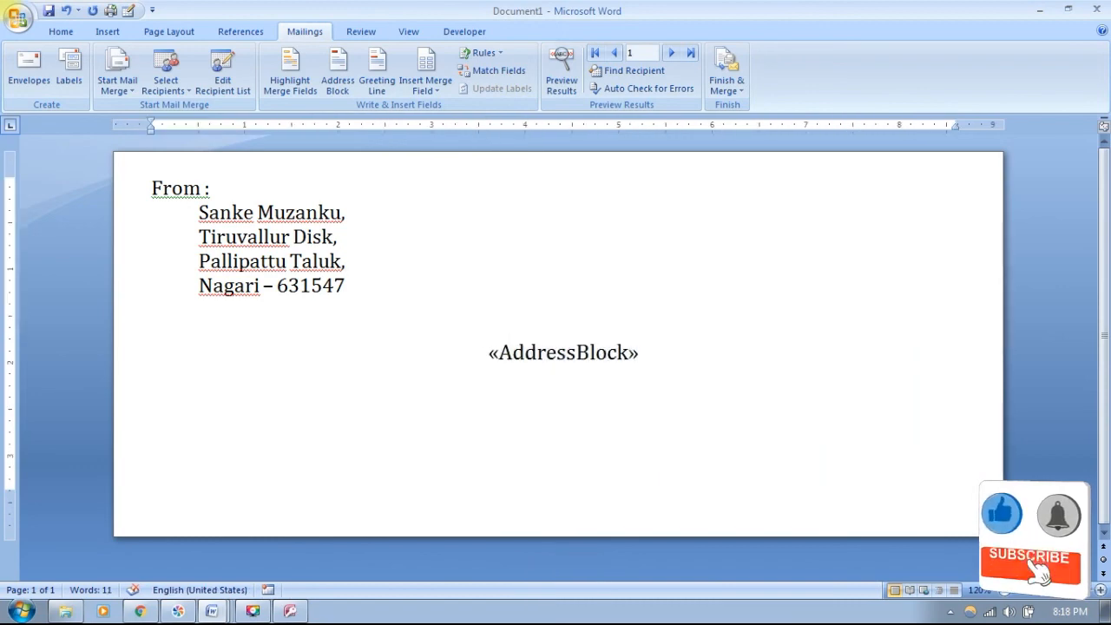
click(727, 69)
- Merge all records into the 10-page Envelopes3 document and scroll through the envelopes
click(764, 107)
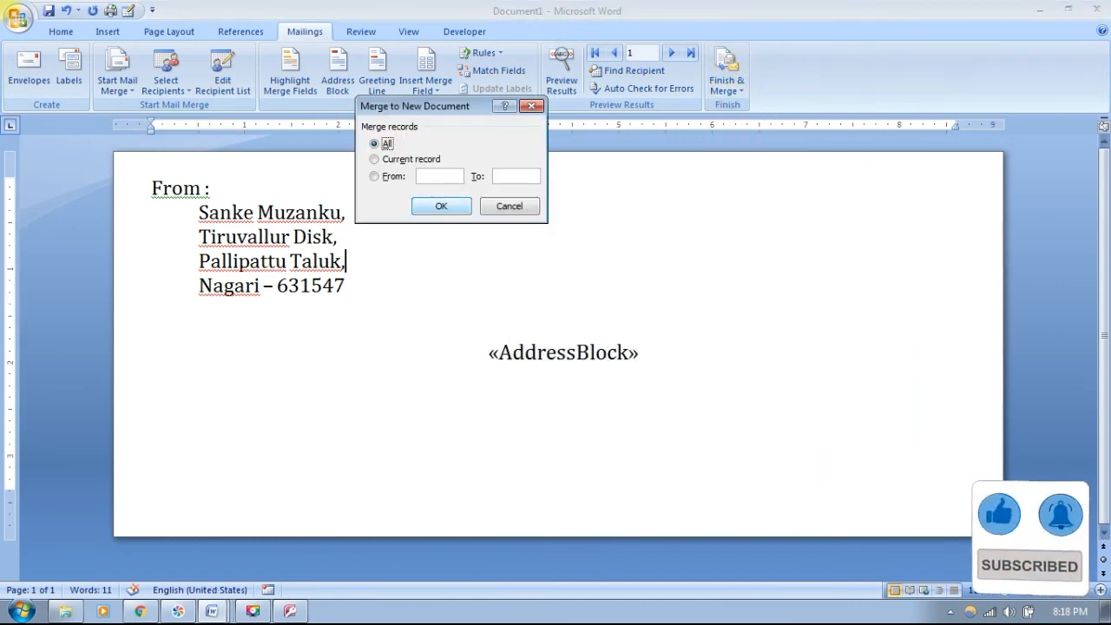
click(441, 206)
scroll(555, 347, down, 3)
scroll(556, 347, down, 5)
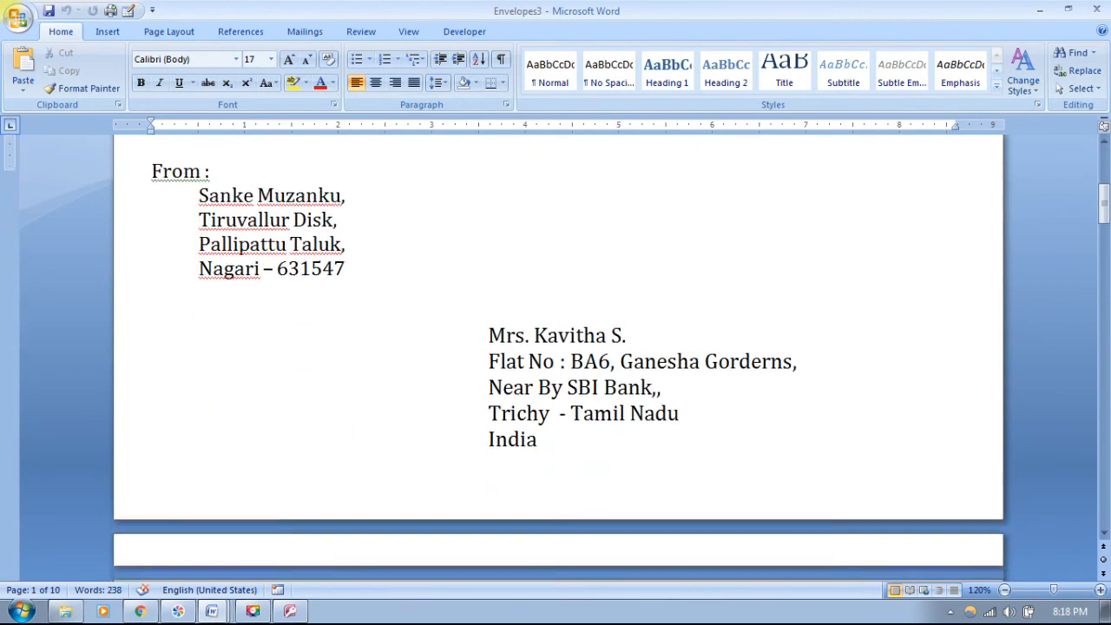
scroll(555, 348, down, 15)
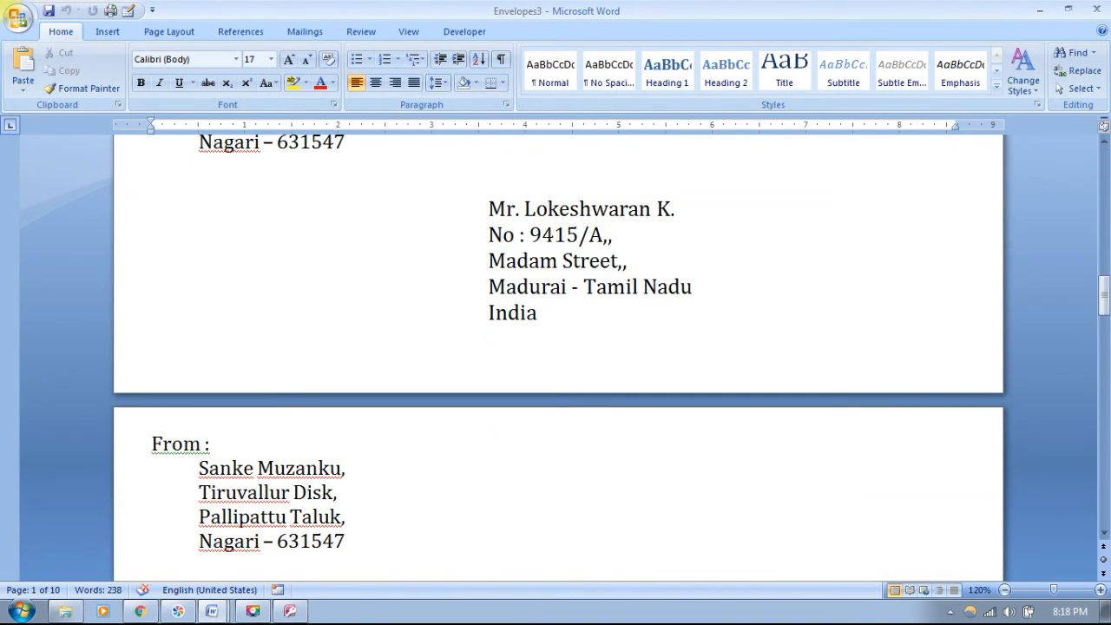
scroll(556, 347, down, 11)
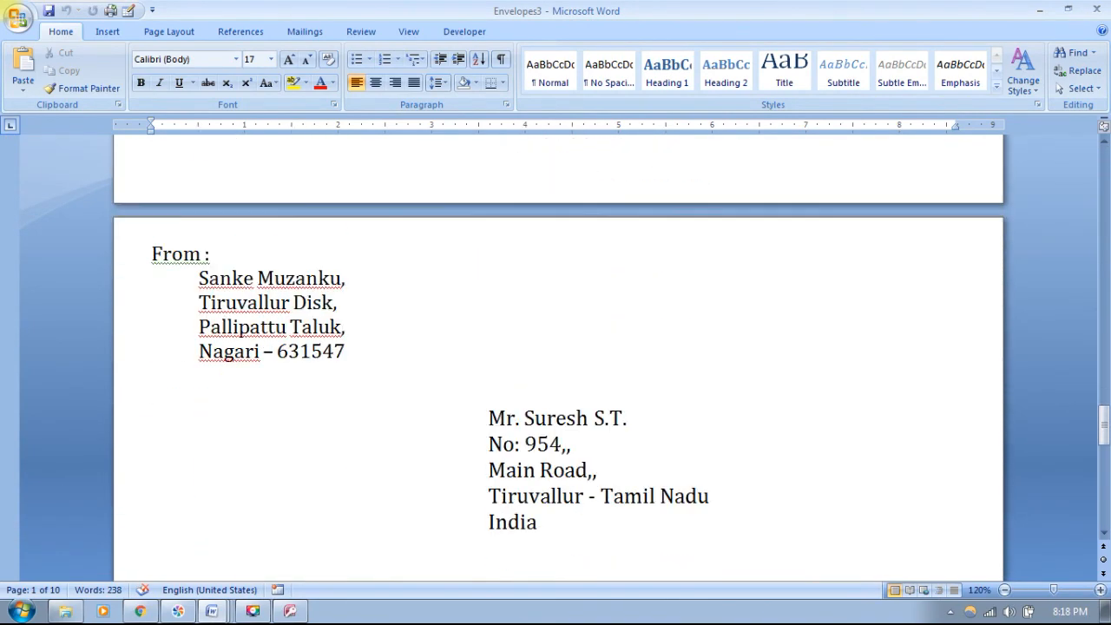
scroll(556, 347, down, 10)
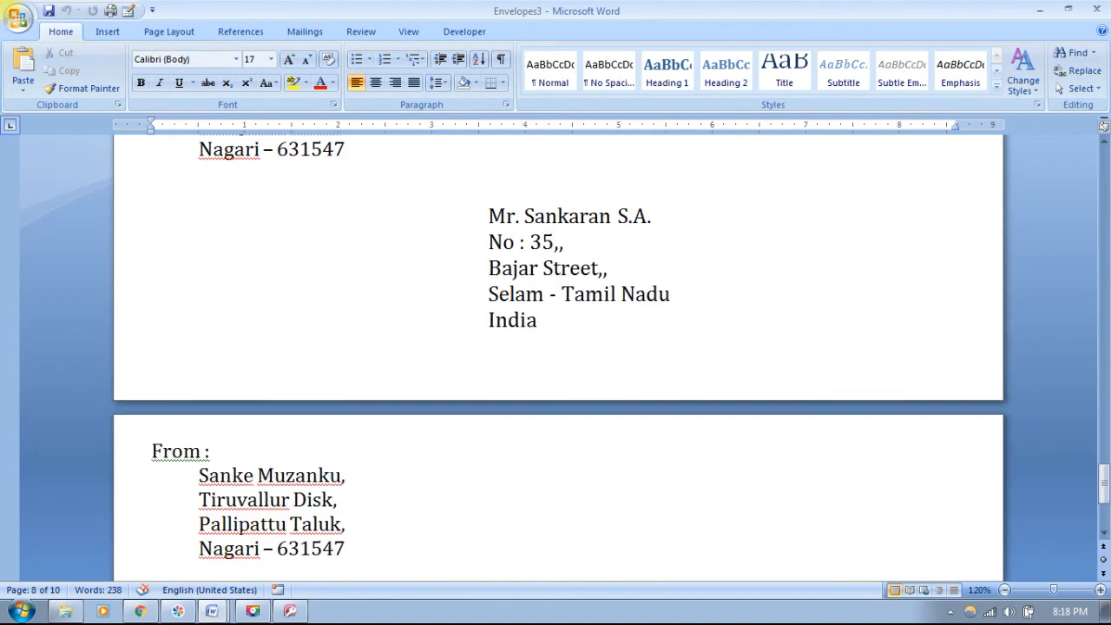
scroll(555, 347, down, 1)
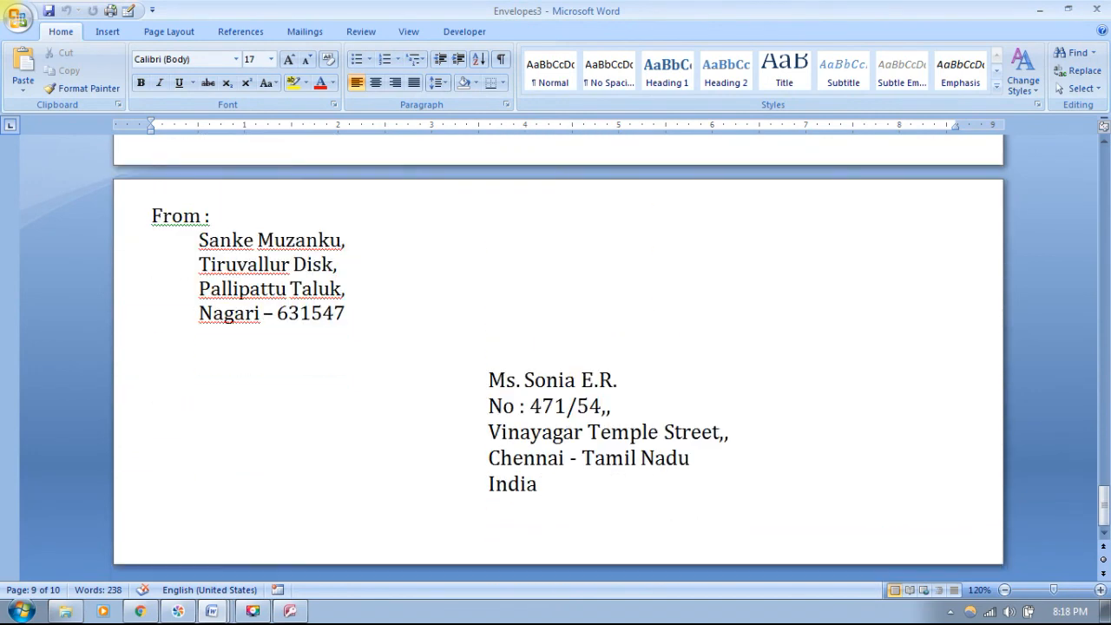